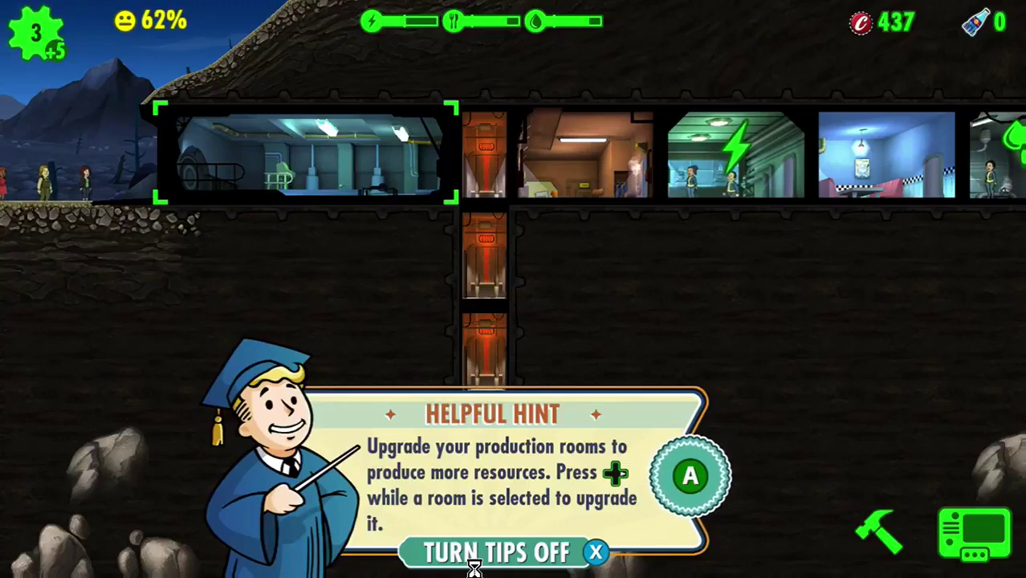
Move the room selection across the vault past the living quarters and power room.
{"action": "key", "text": "Right"}
{"action": "key", "text": "Left"}
{"action": "key", "text": "Right"}
{"action": "key", "text": "Right"}
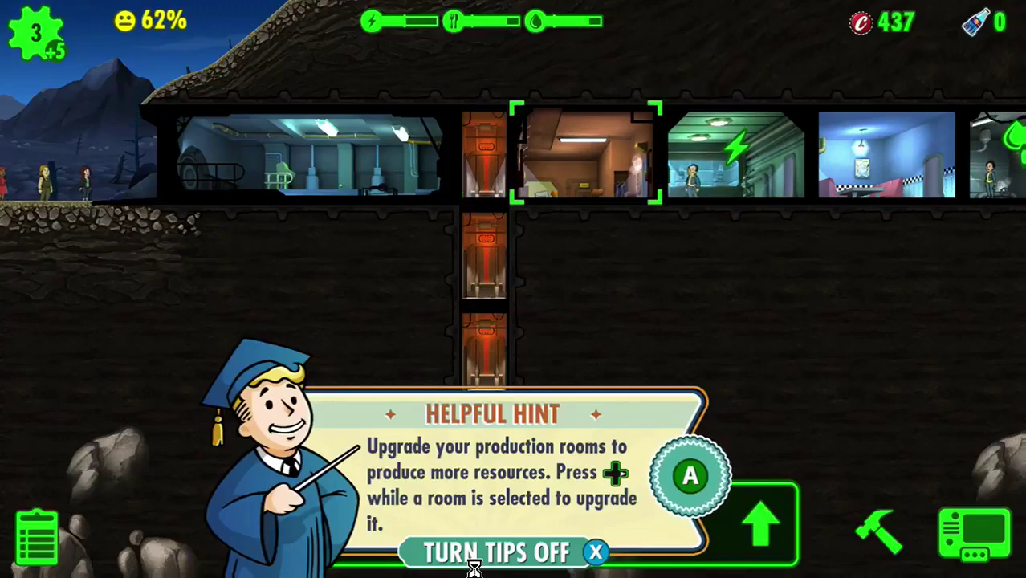
{"action": "key", "text": "Left"}
{"action": "key", "text": "Right"}
{"action": "key", "text": "Right"}
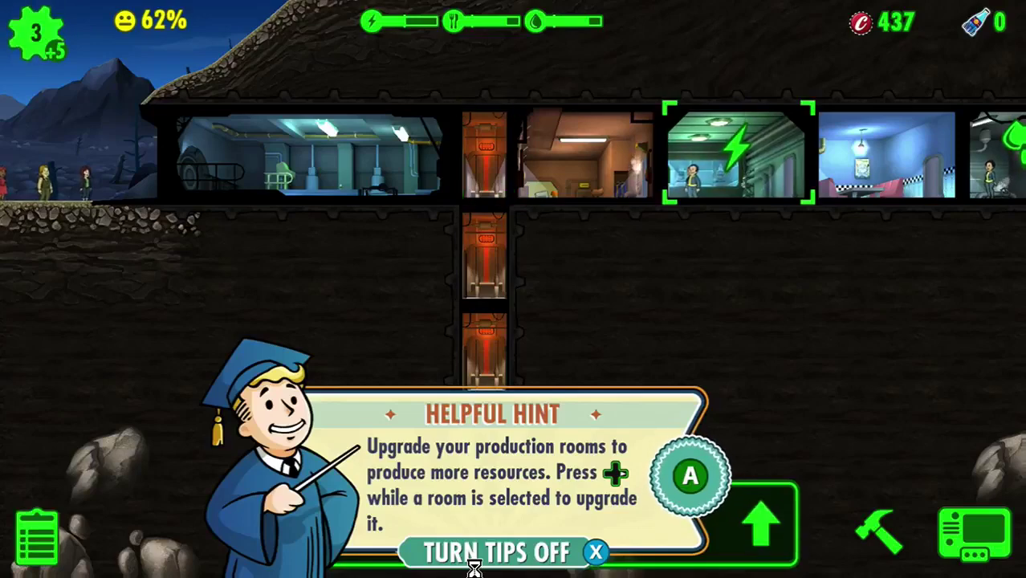
{"action": "key", "text": "Right"}
{"action": "key", "text": "Right"}
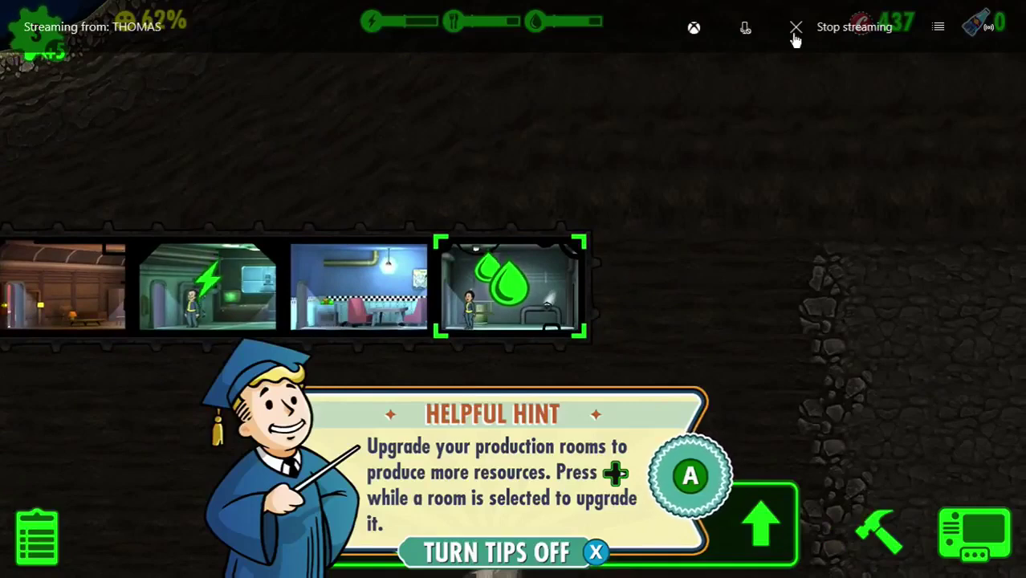
Select Water Treatment, dismiss the hint, collect its water, and bring up the Start menu.
{"action": "key", "text": "Left"}
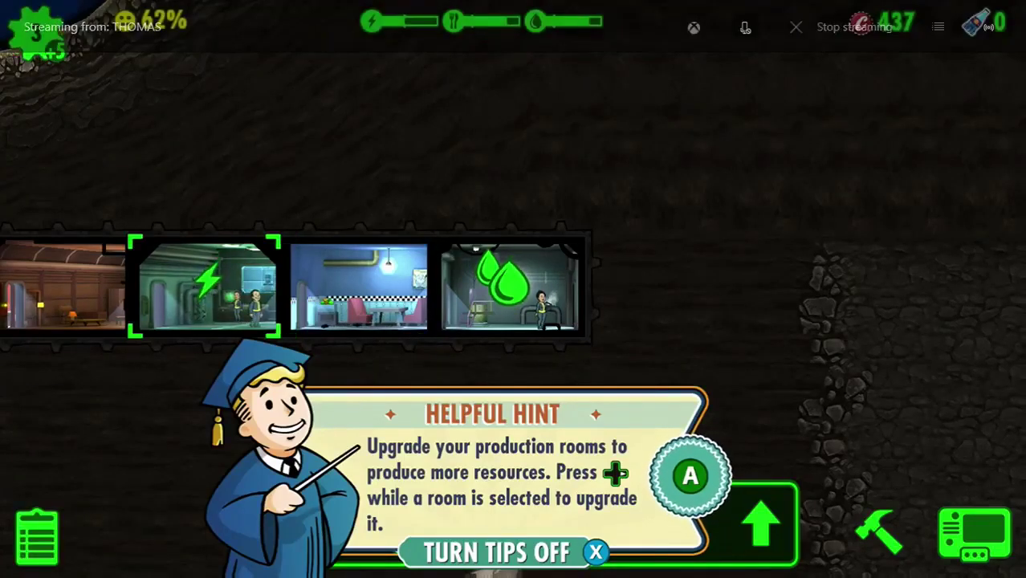
{"action": "key", "text": "Right"}
{"action": "key", "text": "Return"}
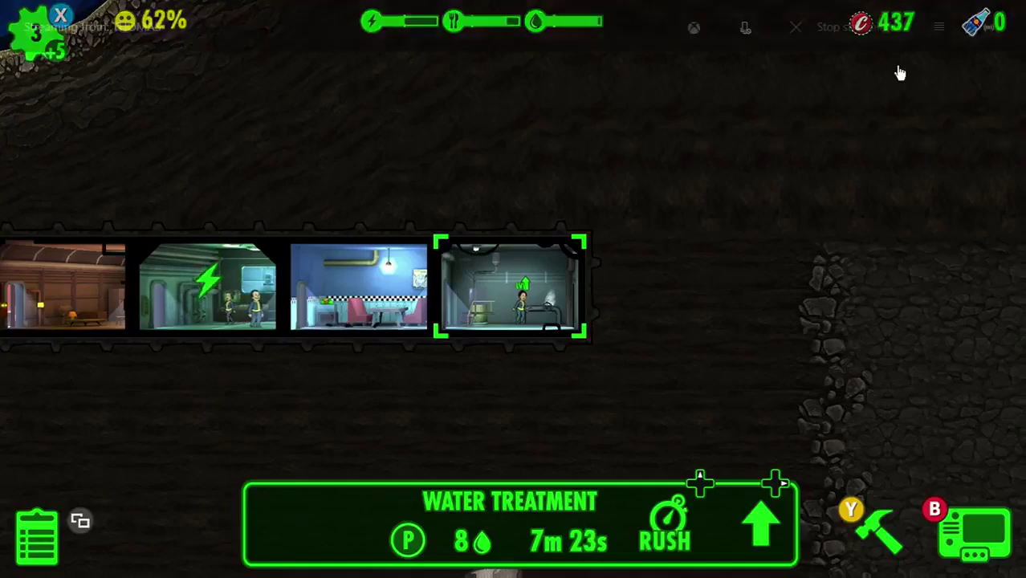
{"action": "key", "text": "super"}
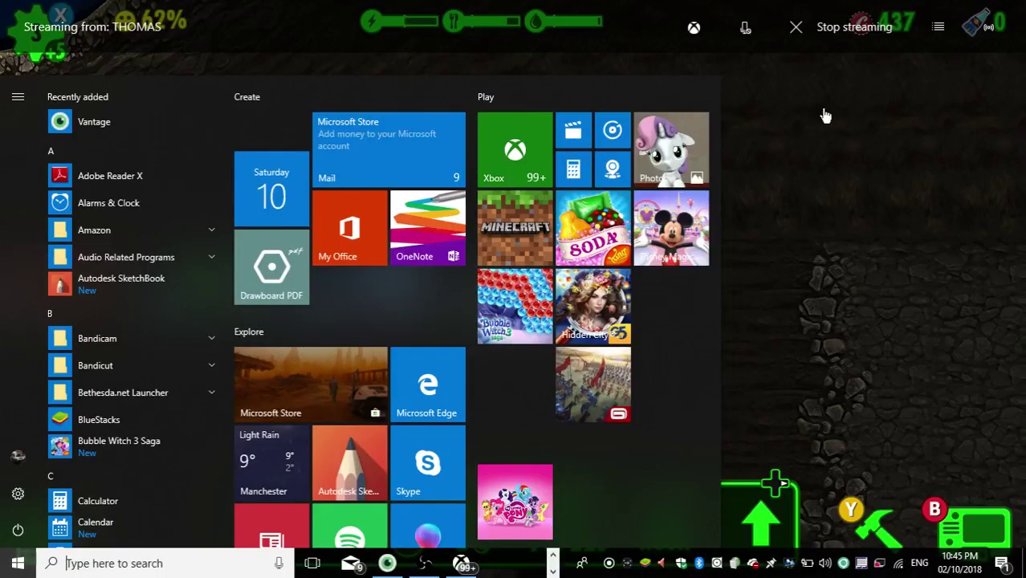
Launch Vantage from the Start menu and open its Fallout Shelter vault editor.
{"action": "left_click", "coordinate": [387, 563]}
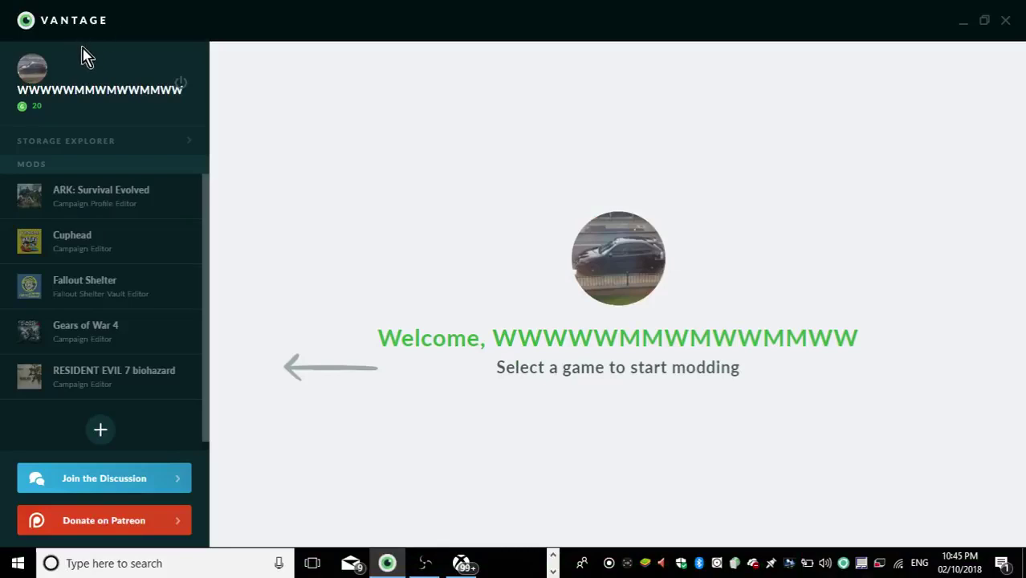
{"action": "left_click", "coordinate": [141, 286]}
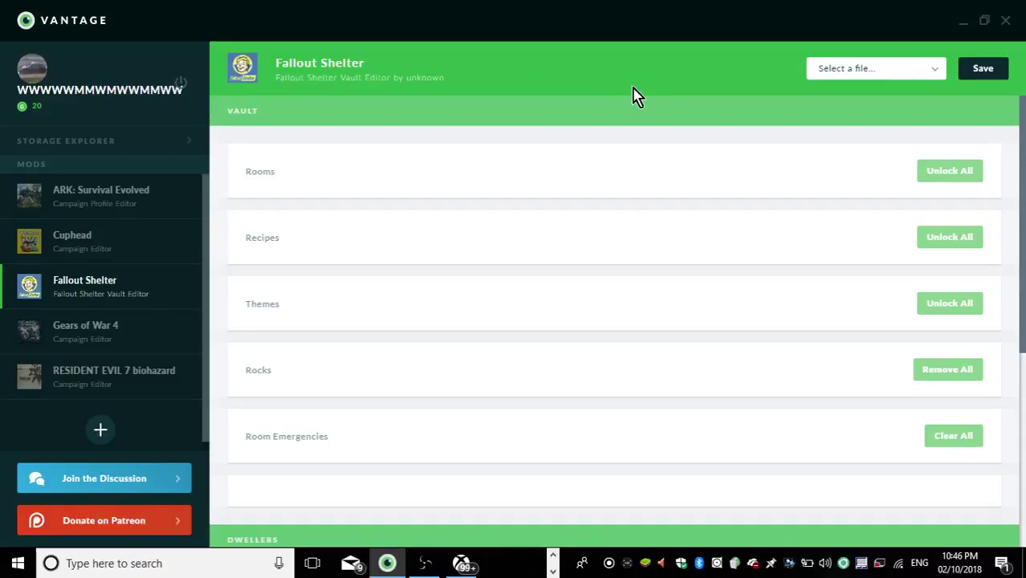
Load the Vault1.sav cloud save, unlock all rooms, and expand the Vault 247 section.
{"action": "left_click", "coordinate": [831, 69]}
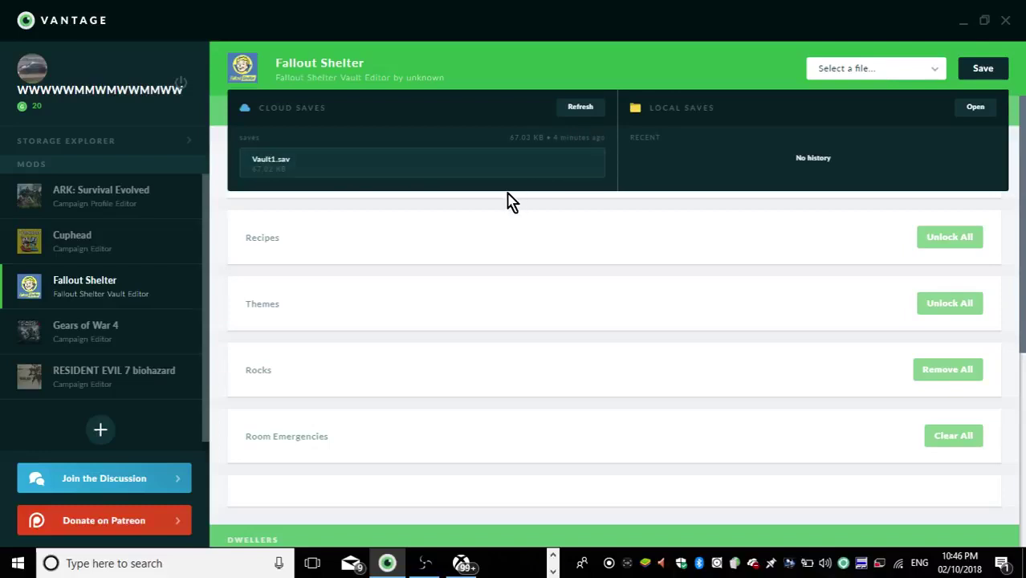
{"action": "left_click", "coordinate": [431, 167]}
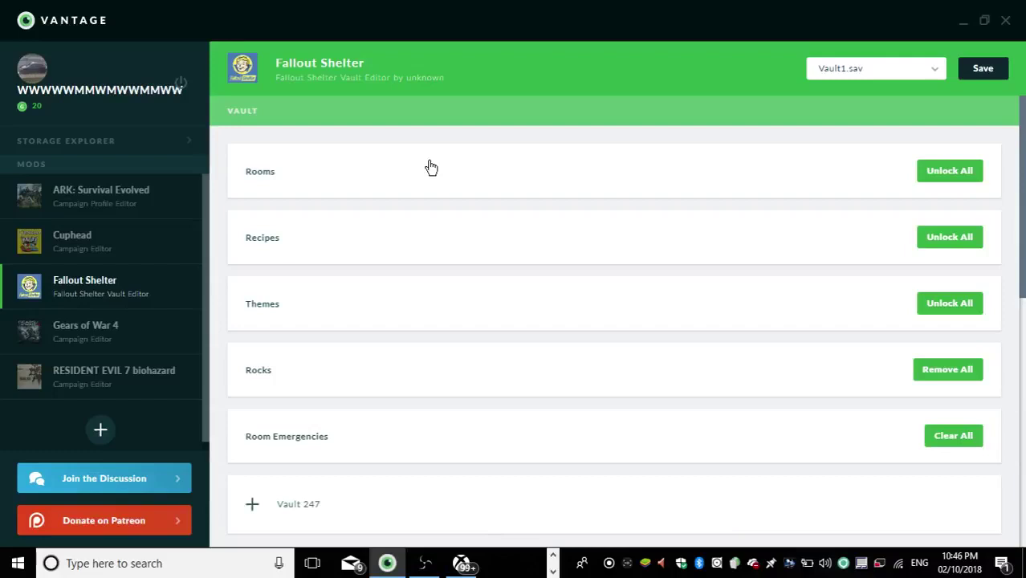
{"action": "left_click", "coordinate": [958, 186]}
{"action": "left_click", "coordinate": [773, 506]}
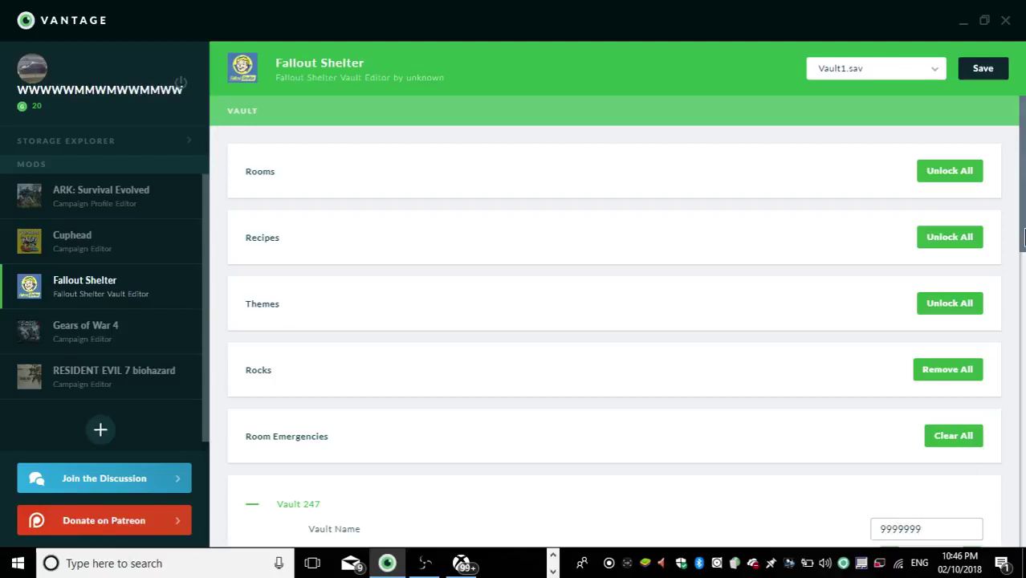
{"action": "scroll", "coordinate": [1024, 166], "scroll_direction": "down", "scroll_amount": 4}
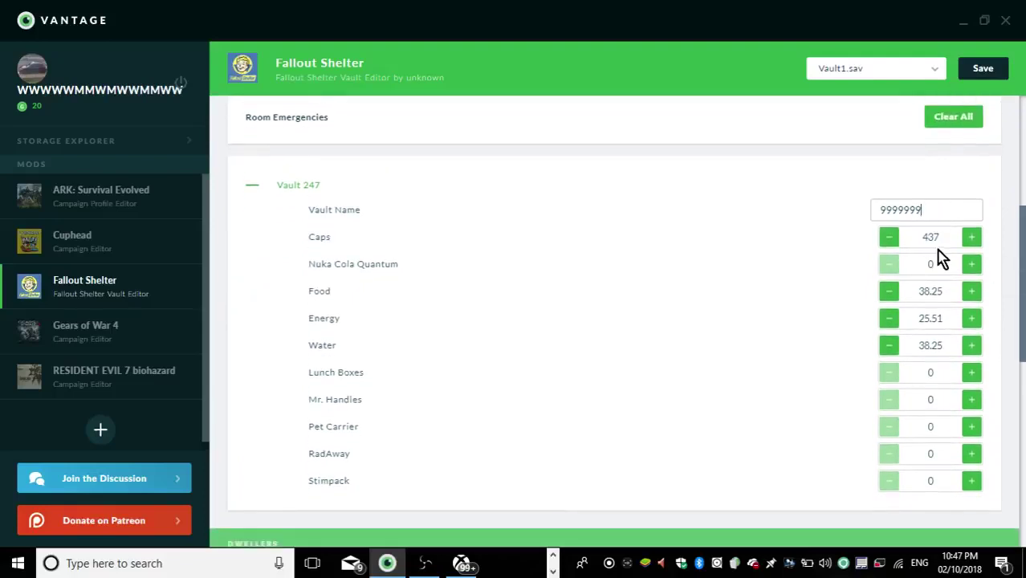
{"action": "left_click", "coordinate": [939, 236]}
{"action": "key", "text": "BackSpace"}
{"action": "key", "text": "BackSpace"}
{"action": "key", "text": "BackSpace"}
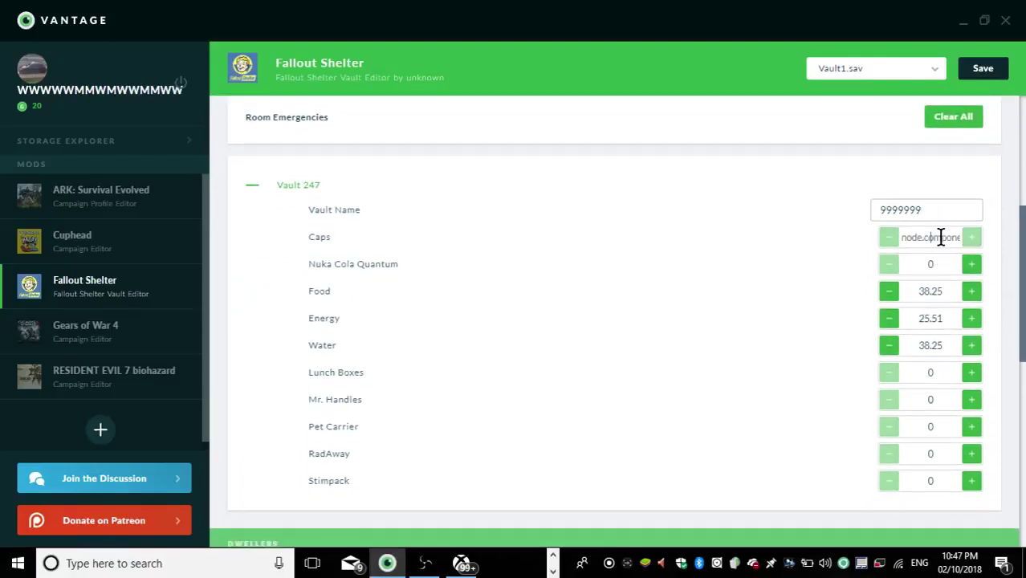
{"action": "type", "text": "999999999"}
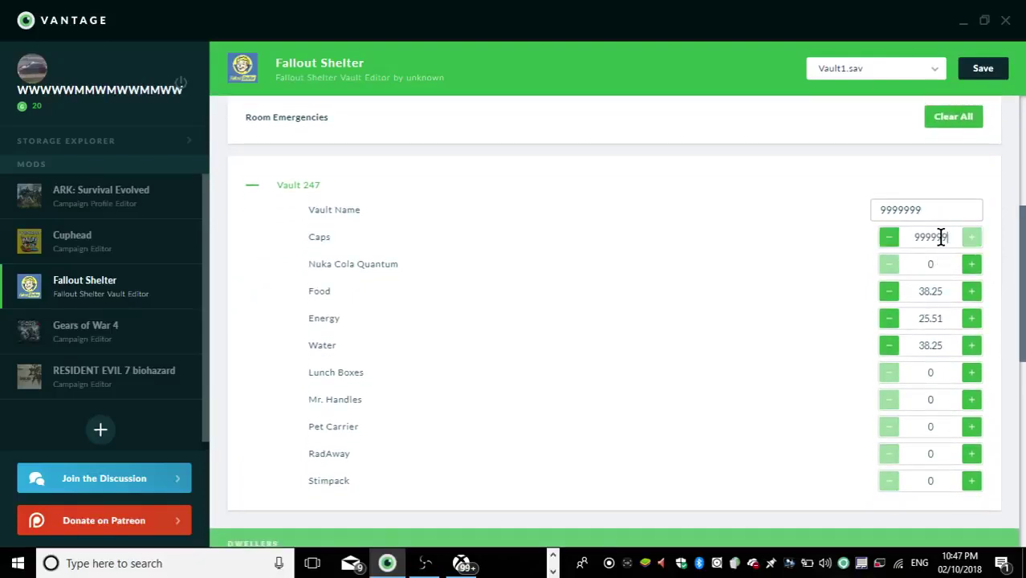
{"action": "type", "text": "99"}
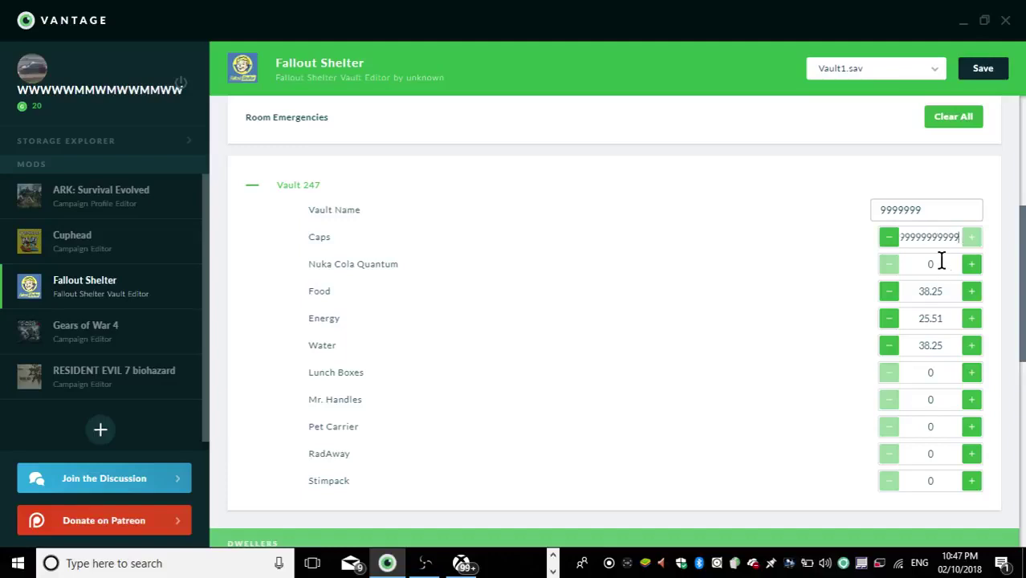
{"action": "left_click", "coordinate": [942, 266]}
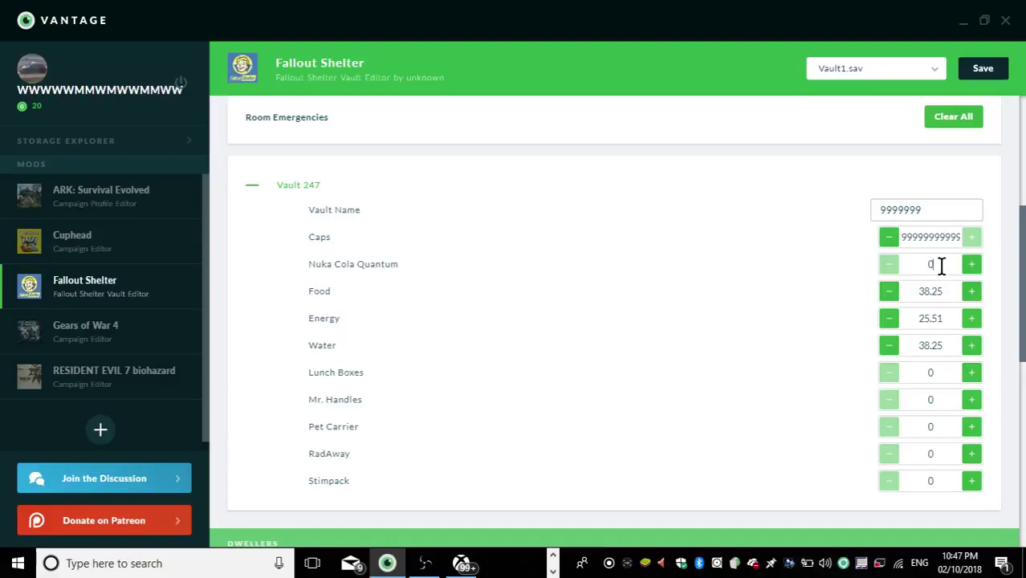
{"action": "type", "text": "99999999999"}
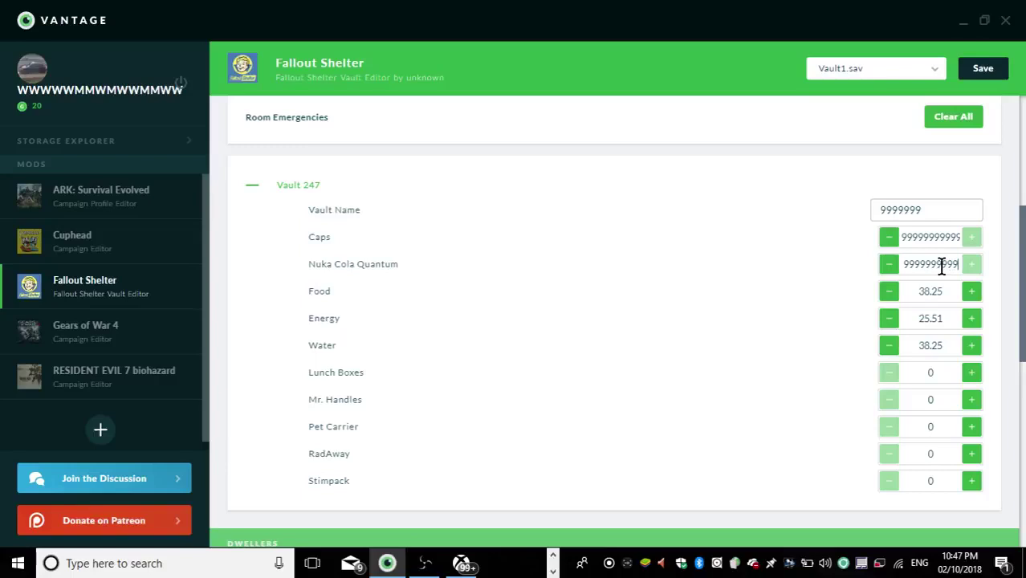
{"action": "left_click", "coordinate": [954, 293]}
{"action": "key", "text": "BackSpace"}
{"action": "key", "text": "BackSpace"}
{"action": "key", "text": "BackSpace"}
{"action": "type", "text": "999"}
{"action": "type", "text": "999999"}
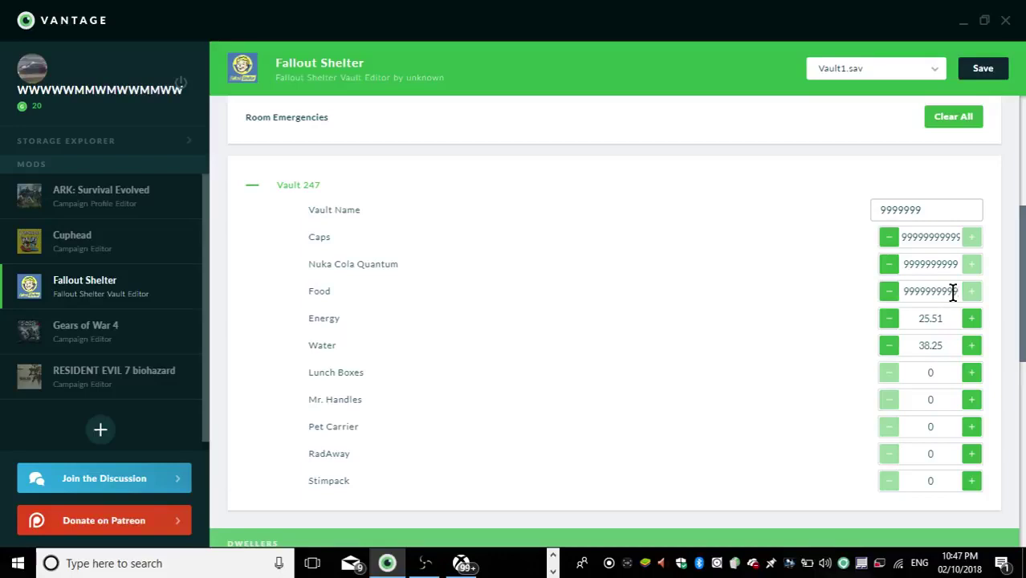
{"action": "key", "text": "BackSpace"}
{"action": "key", "text": "BackSpace"}
{"action": "key", "text": "BackSpace"}
{"action": "type", "text": "9999999"}
{"action": "type", "text": "9"}
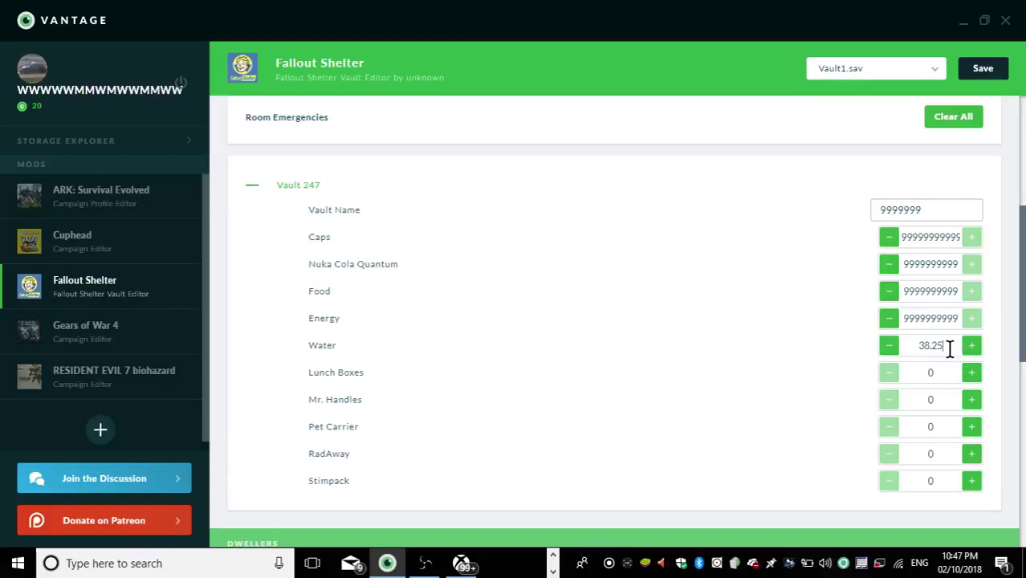
{"action": "key", "text": "BackSpace"}
{"action": "key", "text": "BackSpace"}
{"action": "key", "text": "BackSpace"}
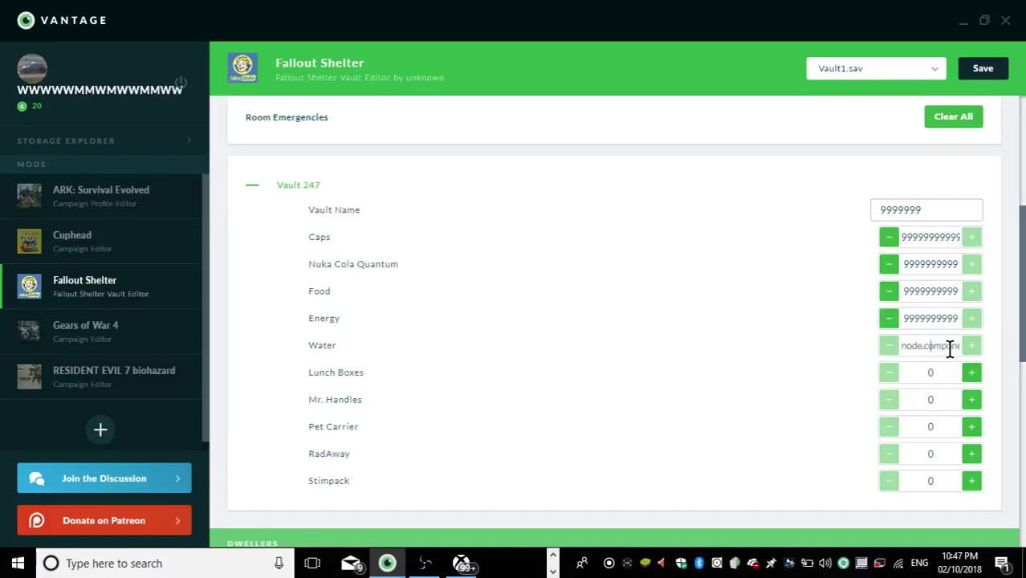
{"action": "type", "text": "999999"}
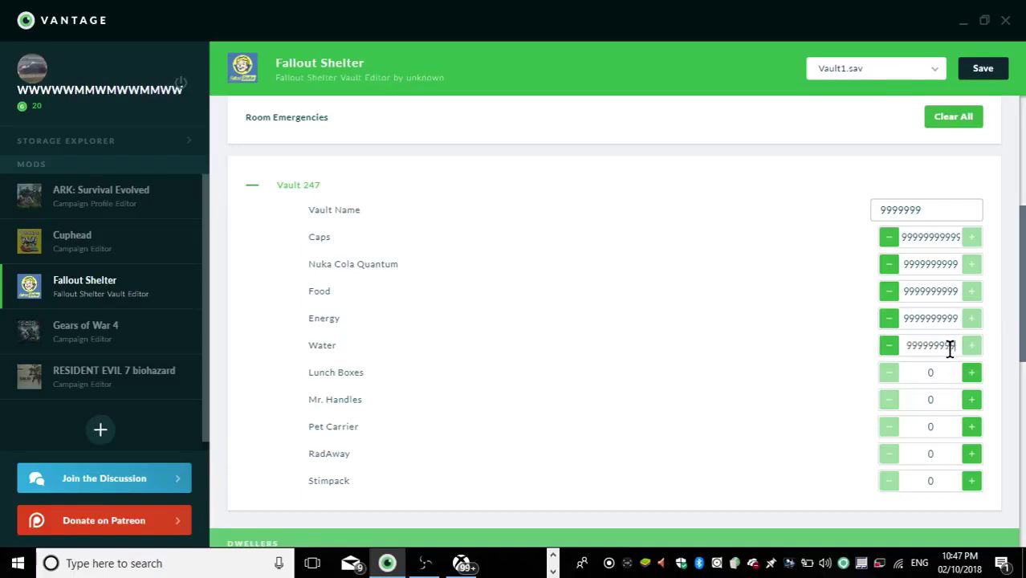
{"action": "type", "text": "999"}
{"action": "left_click", "coordinate": [948, 367]}
{"action": "type", "text": "9999999999"}
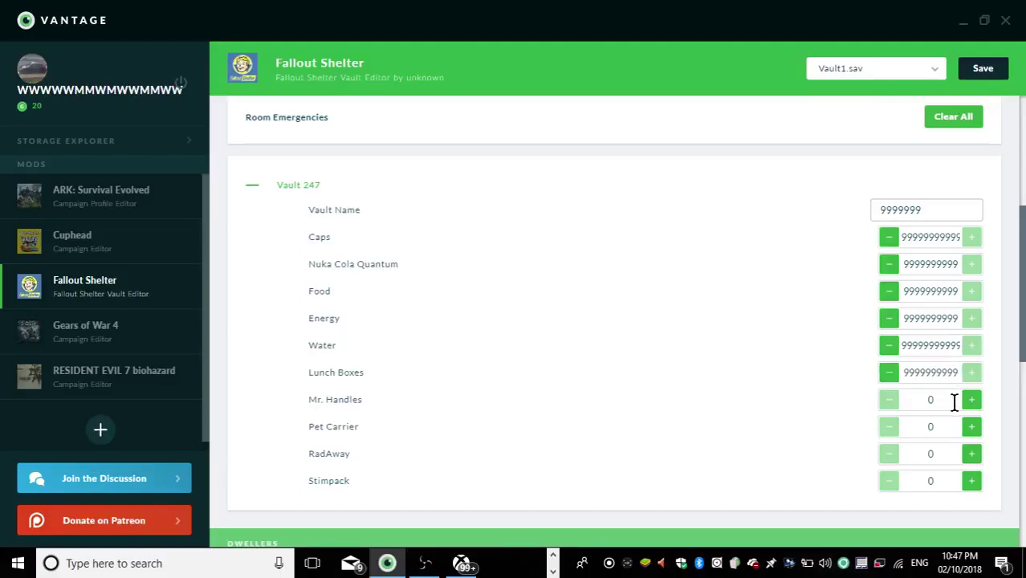
{"action": "left_click", "coordinate": [953, 399]}
{"action": "type", "text": "9999999999"}
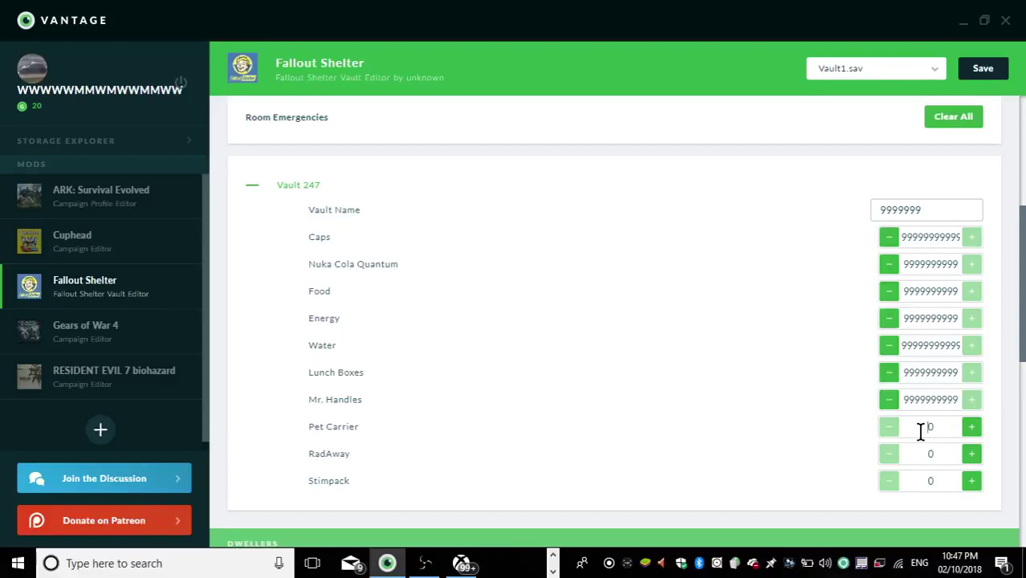
{"action": "type", "text": "9"}
{"action": "type", "text": "9999999"}
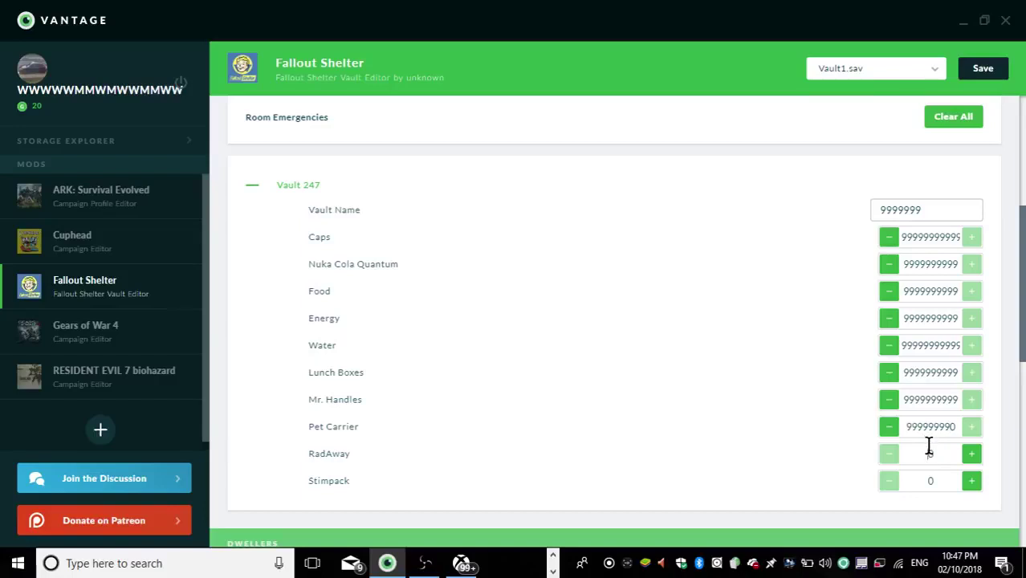
{"action": "left_click", "coordinate": [929, 446]}
{"action": "type", "text": "999999999"}
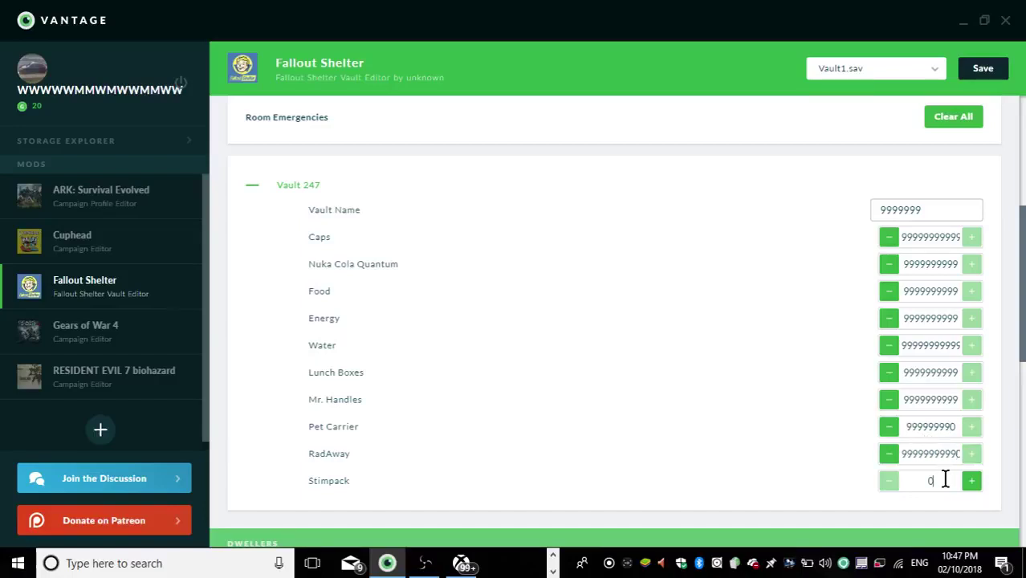
{"action": "type", "text": "9"}
{"action": "type", "text": "8888888888"}
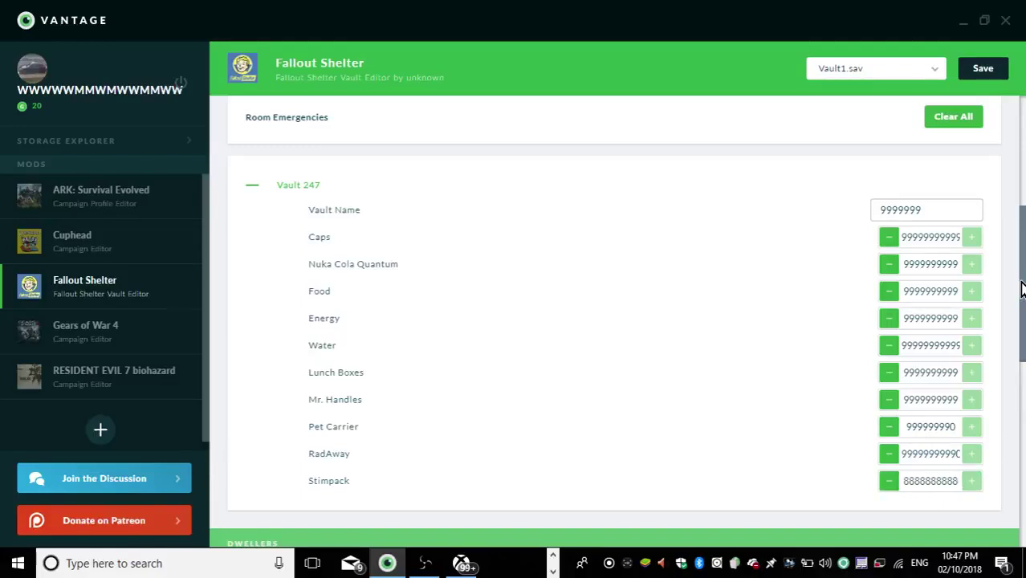
Scroll to Dwellers, expand the first dweller, and set its Happiness to 100.
{"action": "left_click_drag", "start_coordinate": [1021, 289], "coordinate": [1021, 408]}
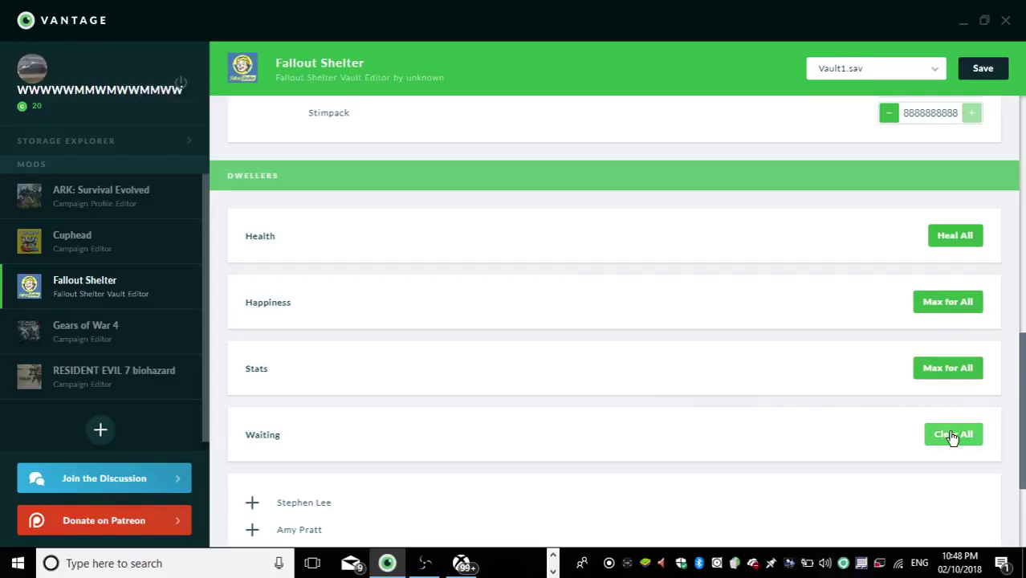
{"action": "left_click_drag", "start_coordinate": [1023, 447], "coordinate": [1023, 521]}
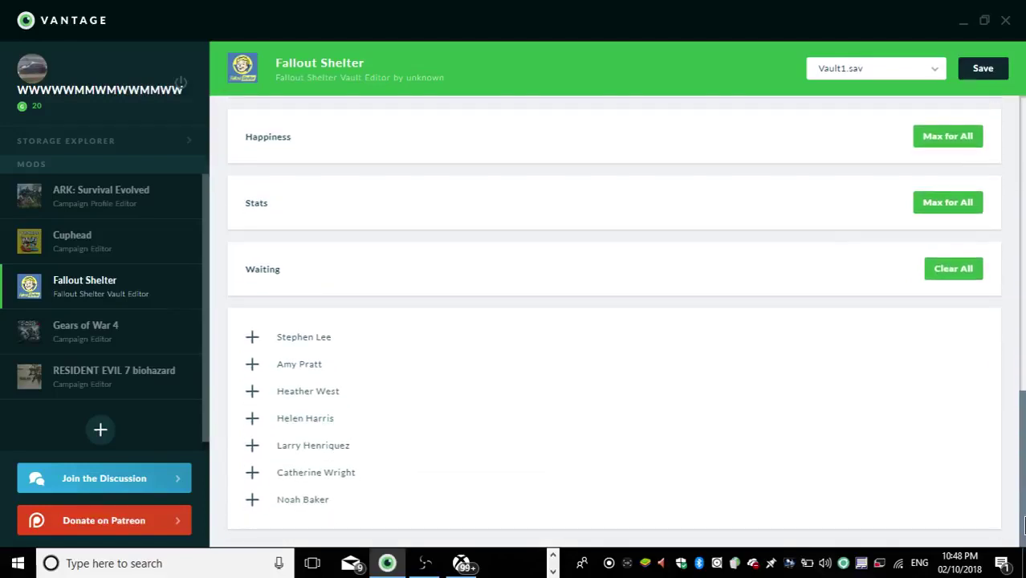
{"action": "left_click", "coordinate": [252, 339]}
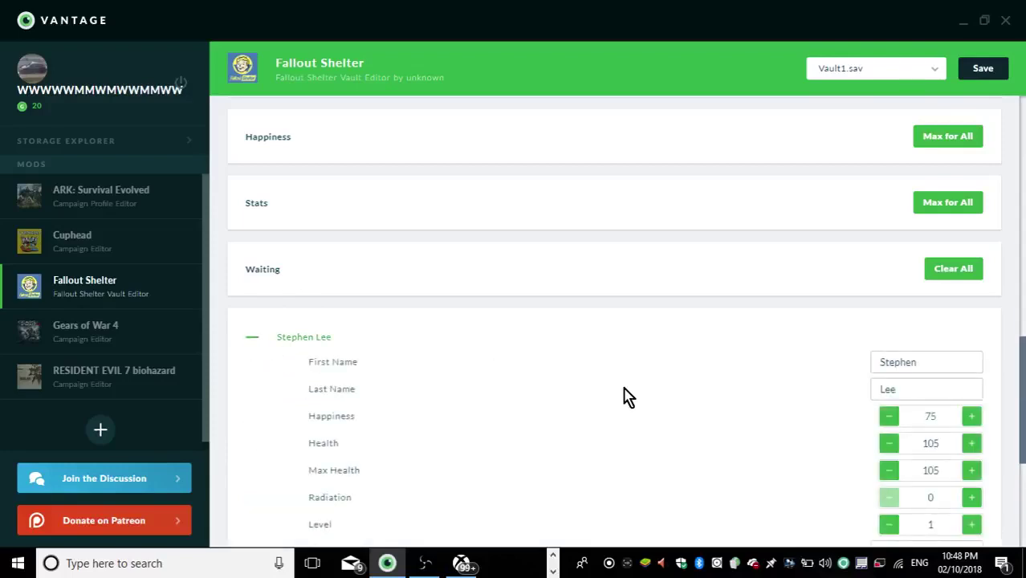
{"action": "scroll", "coordinate": [966, 248], "scroll_direction": "down", "scroll_amount": 3}
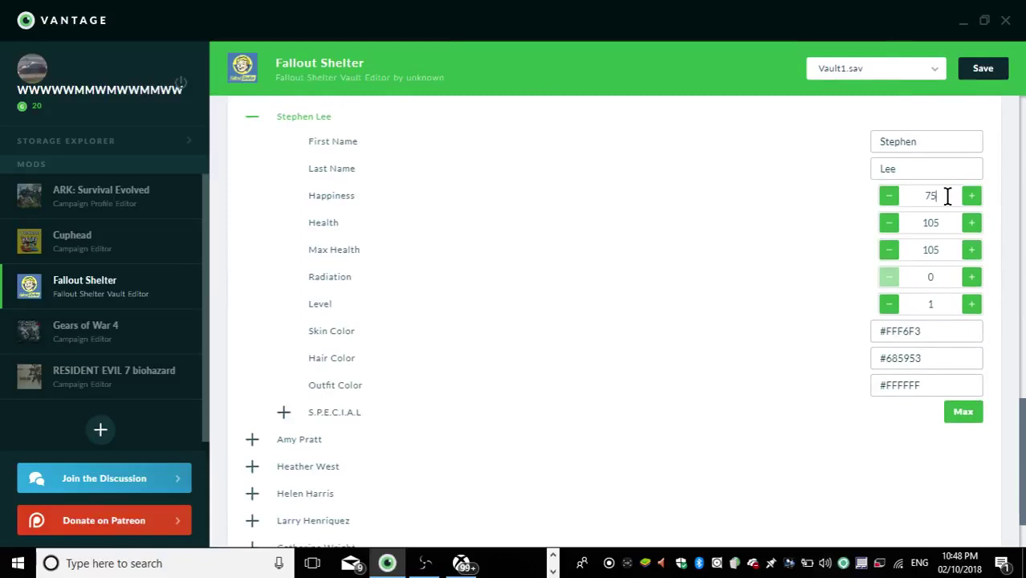
{"action": "left_click", "coordinate": [948, 196]}
{"action": "key", "text": "BackSpace"}
{"action": "type", "text": "10"}
Set the dweller's Health and Max Health to 9999999 and its Level to 50.
{"action": "left_click", "coordinate": [945, 226]}
{"action": "key", "text": "BackSpace"}
{"action": "key", "text": "BackSpace"}
{"action": "key", "text": "BackSpace"}
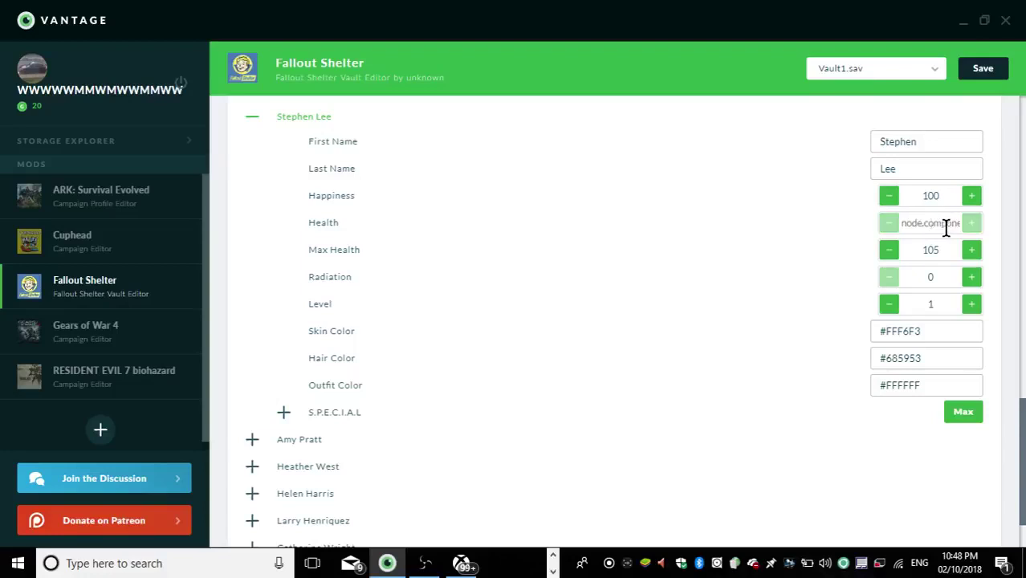
{"action": "type", "text": "9999999"}
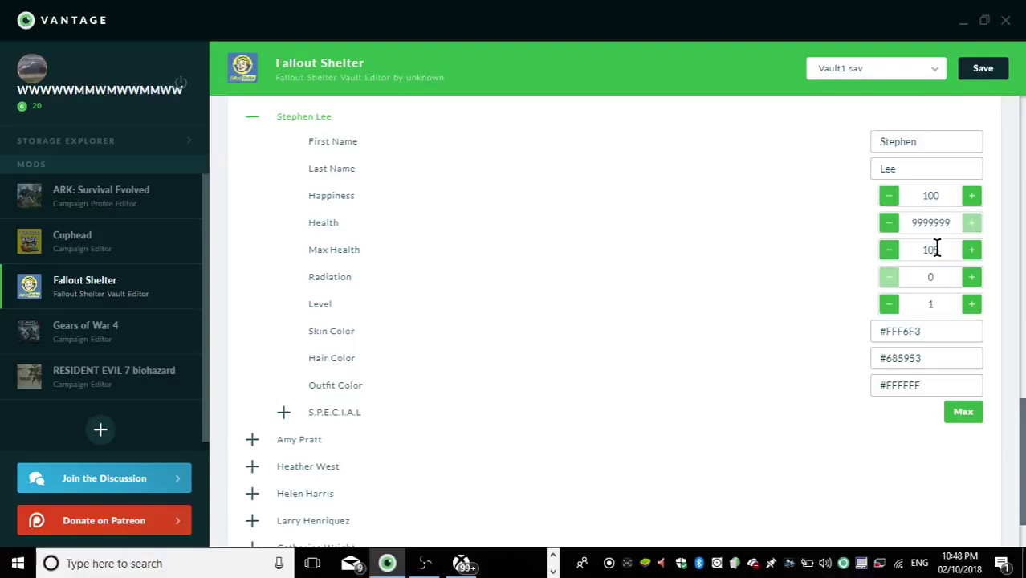
{"action": "key", "text": "BackSpace"}
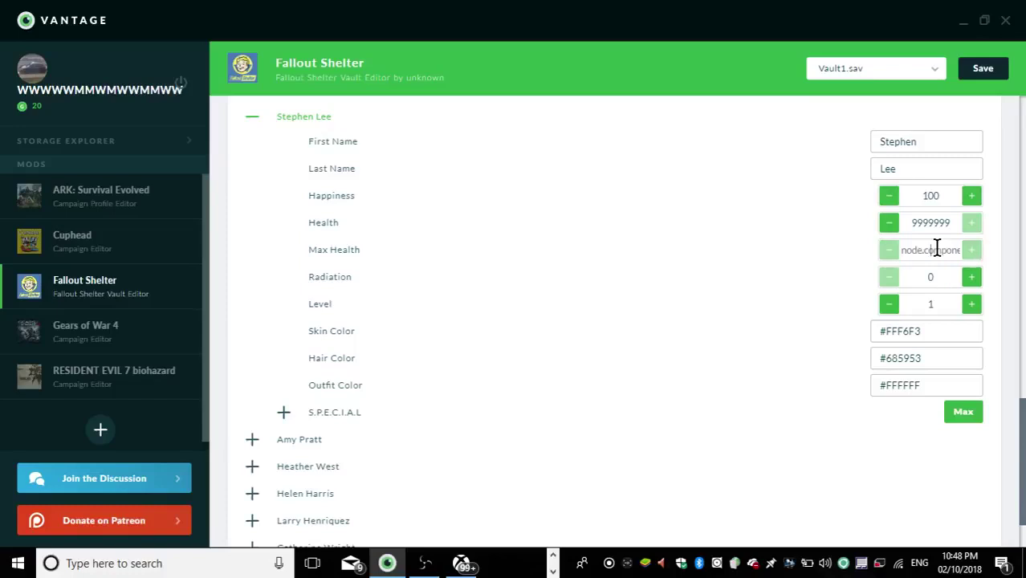
{"action": "type", "text": "9999999"}
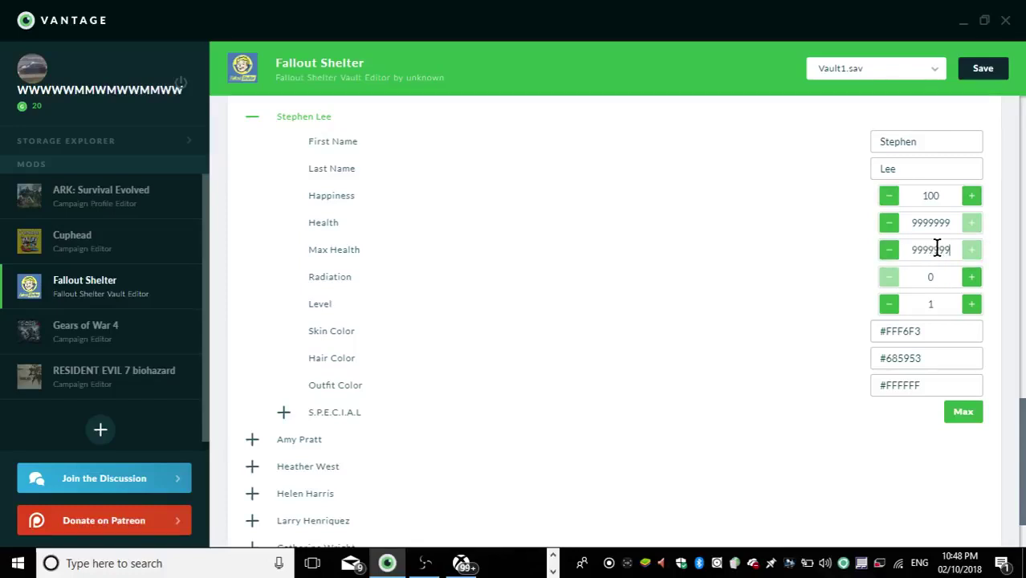
{"action": "left_click", "coordinate": [954, 302]}
{"action": "key", "text": "BackSpace"}
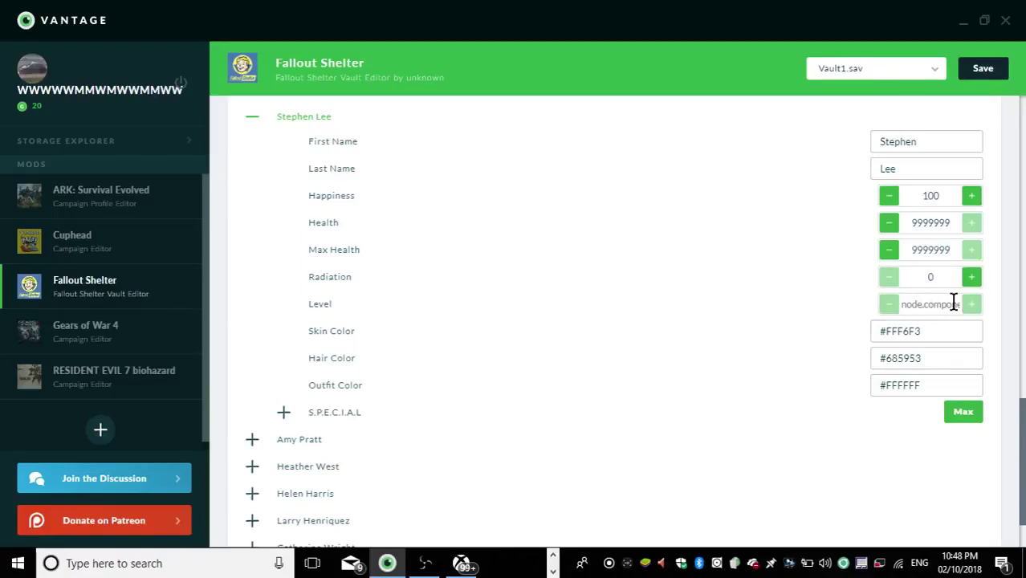
{"action": "type", "text": "50"}
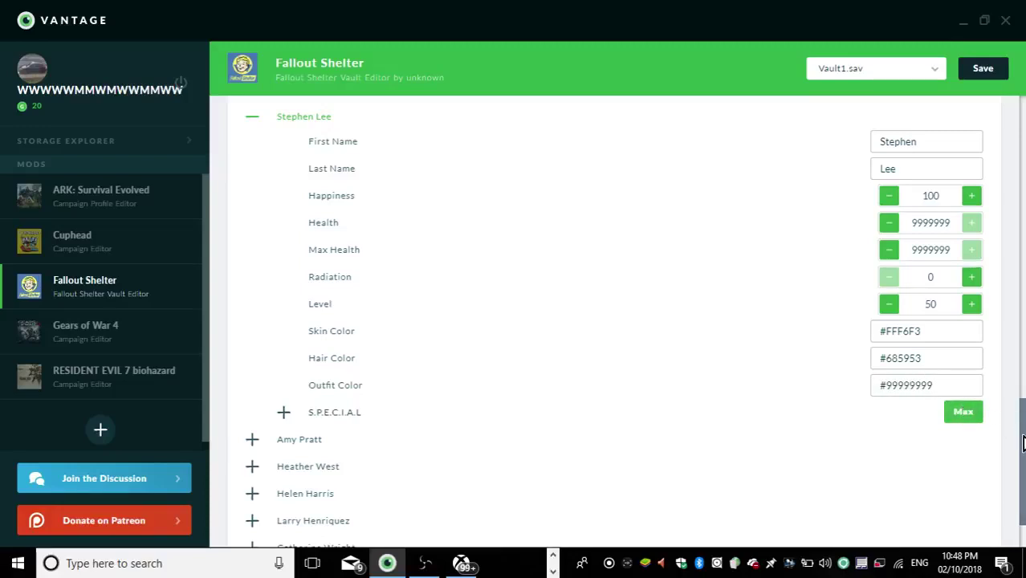
Scroll back up to the first dweller and expand its S.P.E.C.I.A.L. stats.
{"action": "left_click_drag", "start_coordinate": [1023, 444], "coordinate": [1023, 96]}
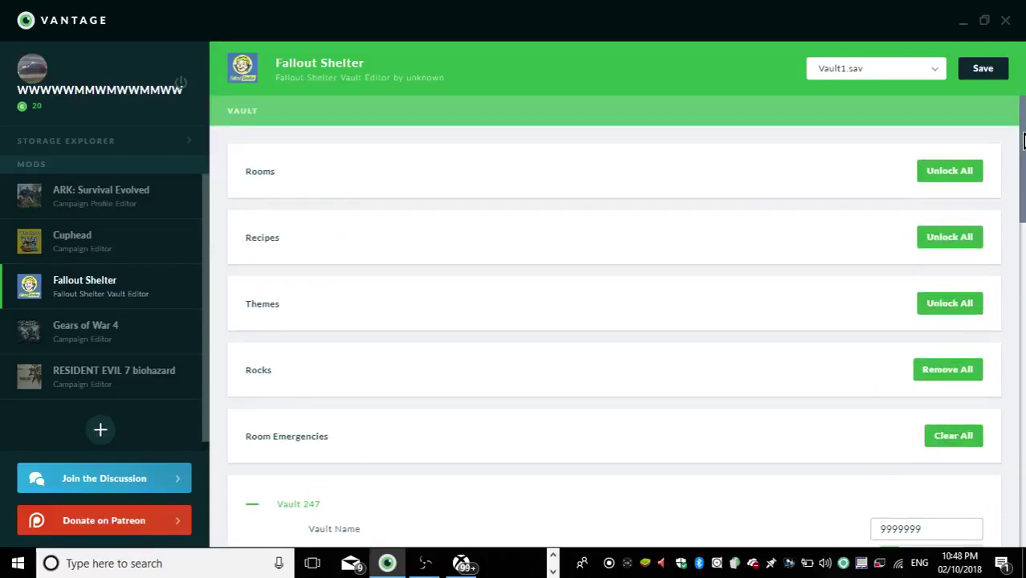
{"action": "mouse_move", "coordinate": [1022, 136]}
{"action": "left_mouse_down"}
{"action": "mouse_move", "coordinate": [1022, 465]}
{"action": "mouse_move", "coordinate": [1023, 449]}
{"action": "left_mouse_up"}
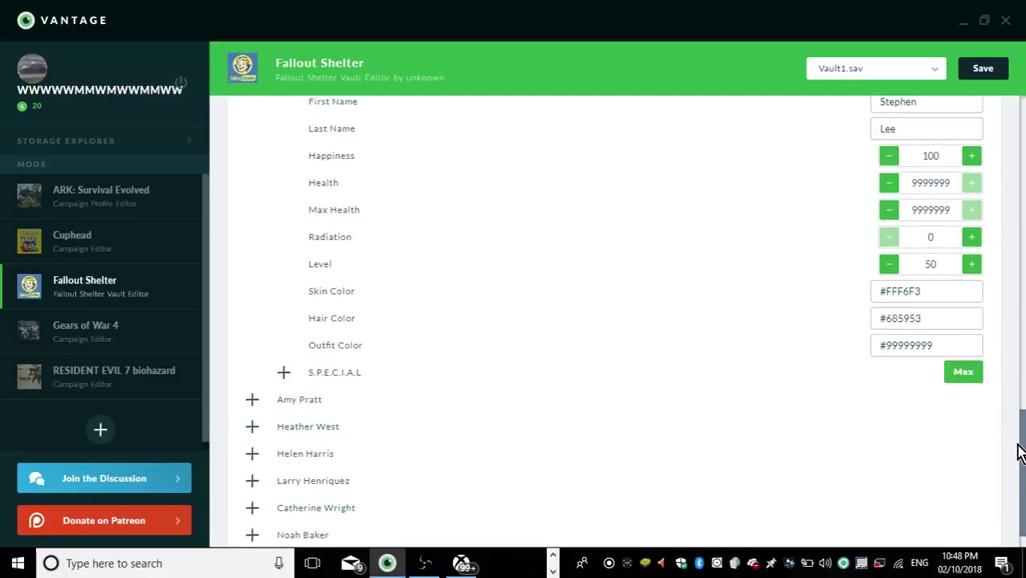
{"action": "left_click", "coordinate": [284, 376]}
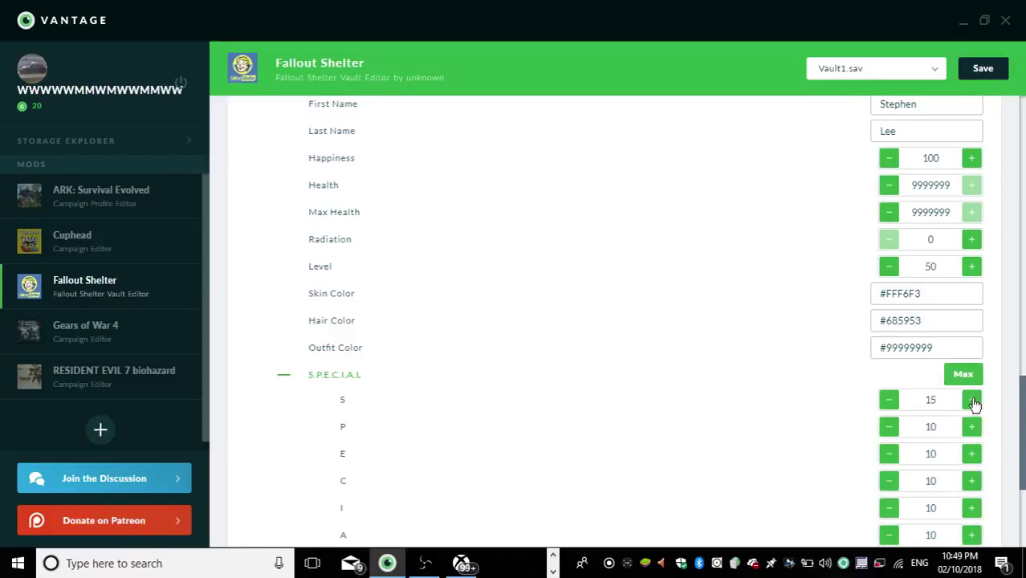
Scroll to the top of the vault editor and save the edits to Vault1.sav.
{"action": "mouse_move", "coordinate": [1024, 437]}
{"action": "left_mouse_down"}
{"action": "mouse_move", "coordinate": [1024, 345]}
{"action": "mouse_move", "coordinate": [1023, 438]}
{"action": "left_mouse_up"}
{"action": "left_click_drag", "start_coordinate": [1025, 20], "coordinate": [1013, 109]}
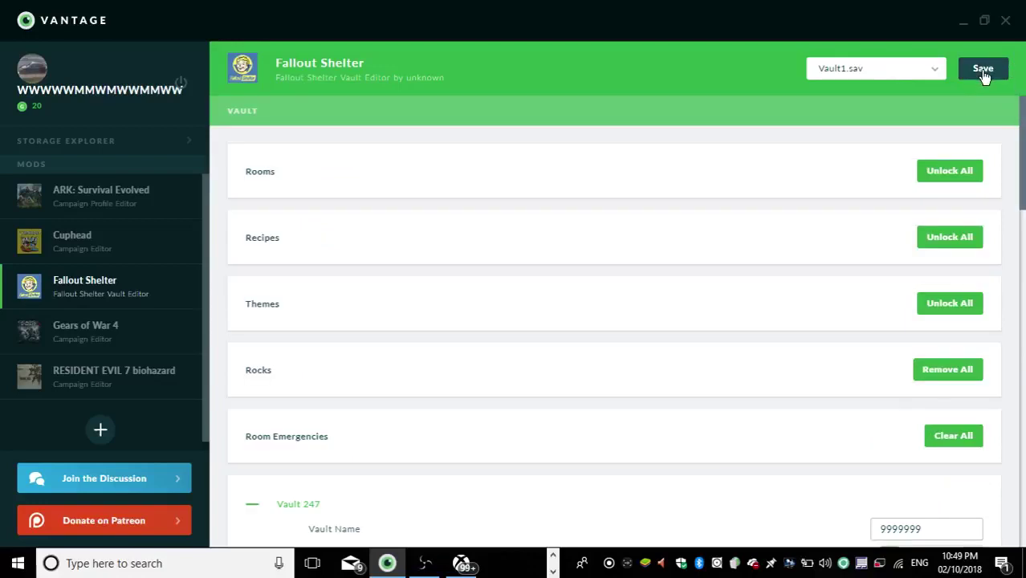
{"action": "left_click", "coordinate": [984, 72]}
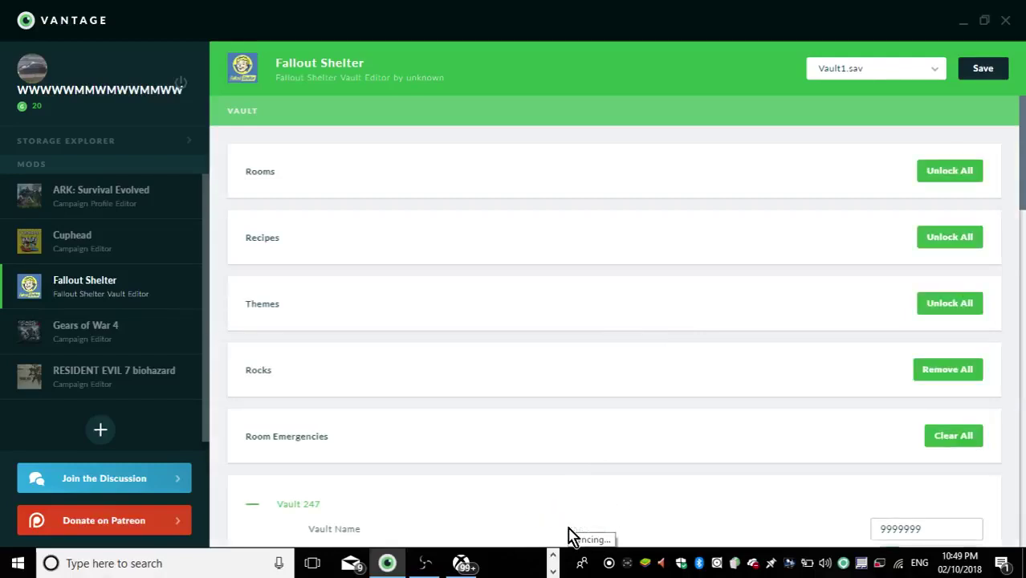
Switch to the Xbox app and launch Fallout Shelter streaming from Home.
{"action": "left_click", "coordinate": [461, 567]}
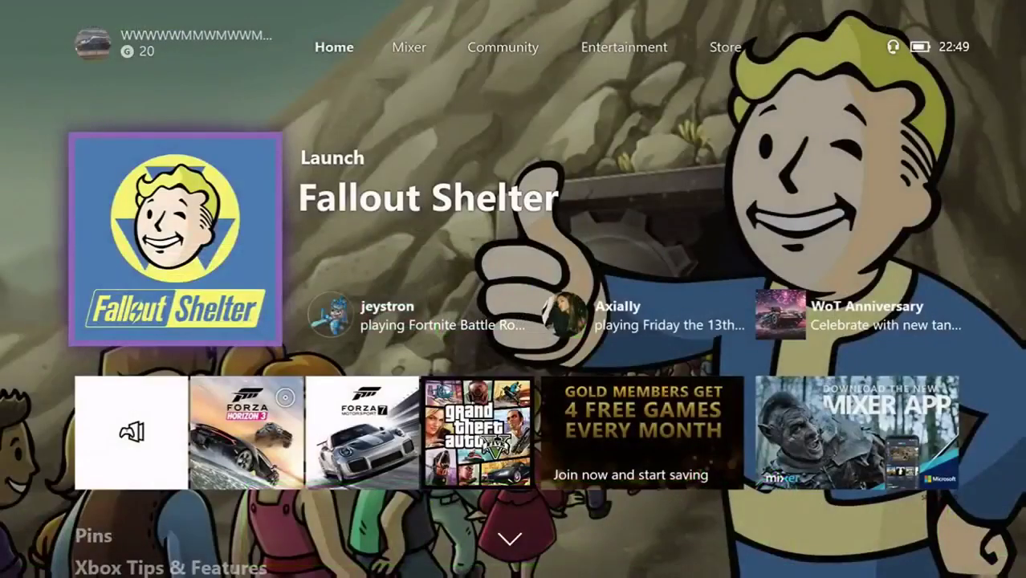
{"action": "key", "text": "Down"}
{"action": "key", "text": "Up"}
{"action": "key", "text": "Return"}
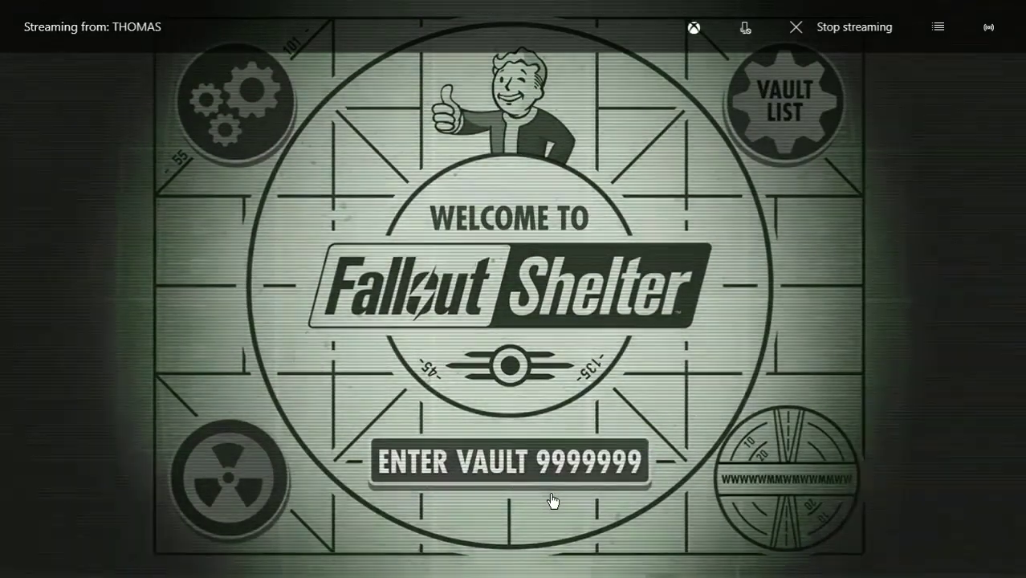
Enter vault 9999999 and move the room selection from Power Generator to Water Treatment.
{"action": "left_click", "coordinate": [552, 500]}
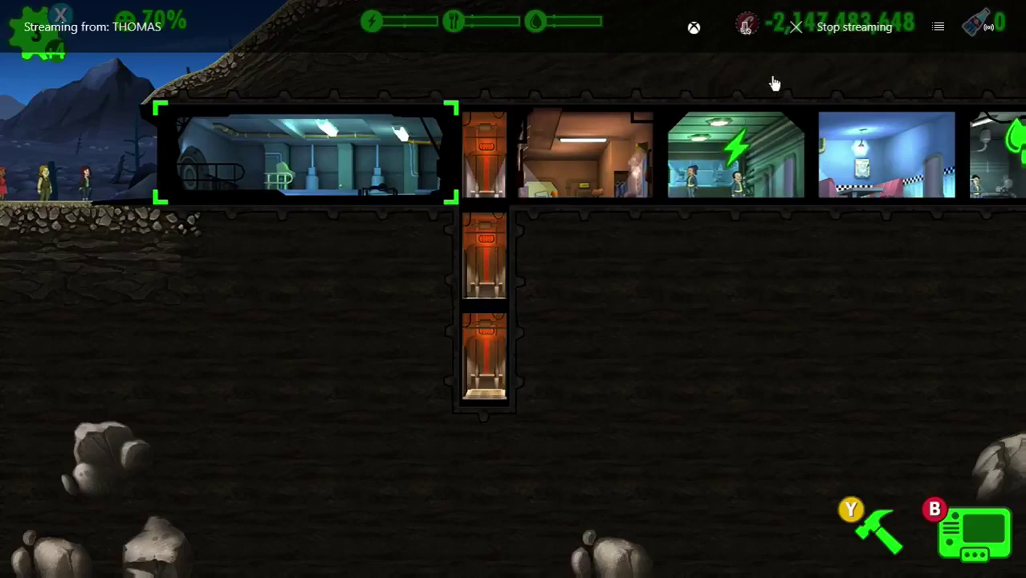
{"action": "left_click", "coordinate": [730, 166]}
{"action": "left_click", "coordinate": [730, 167]}
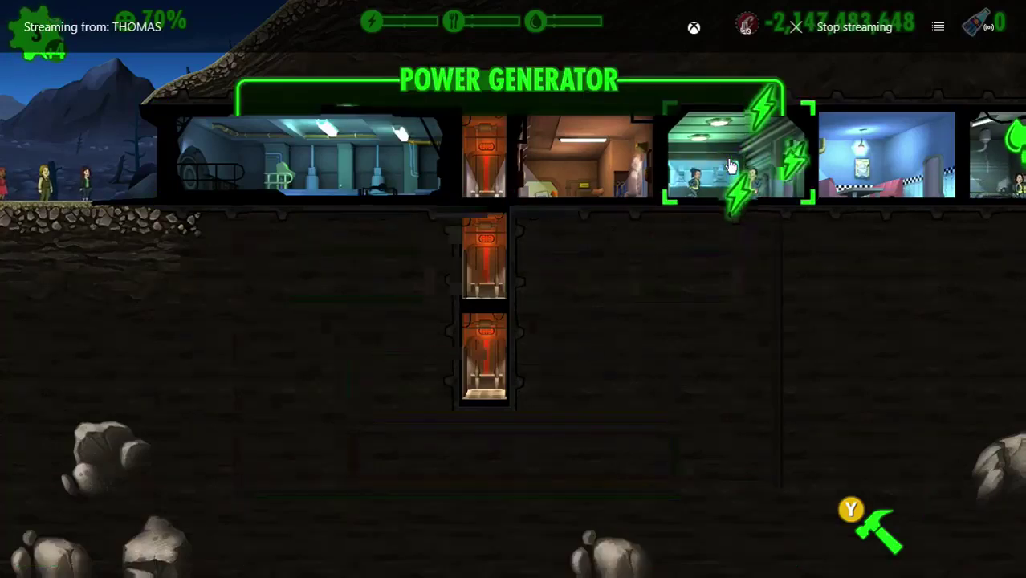
{"action": "key", "text": "Escape"}
{"action": "key", "text": "Right"}
{"action": "key", "text": "Right"}
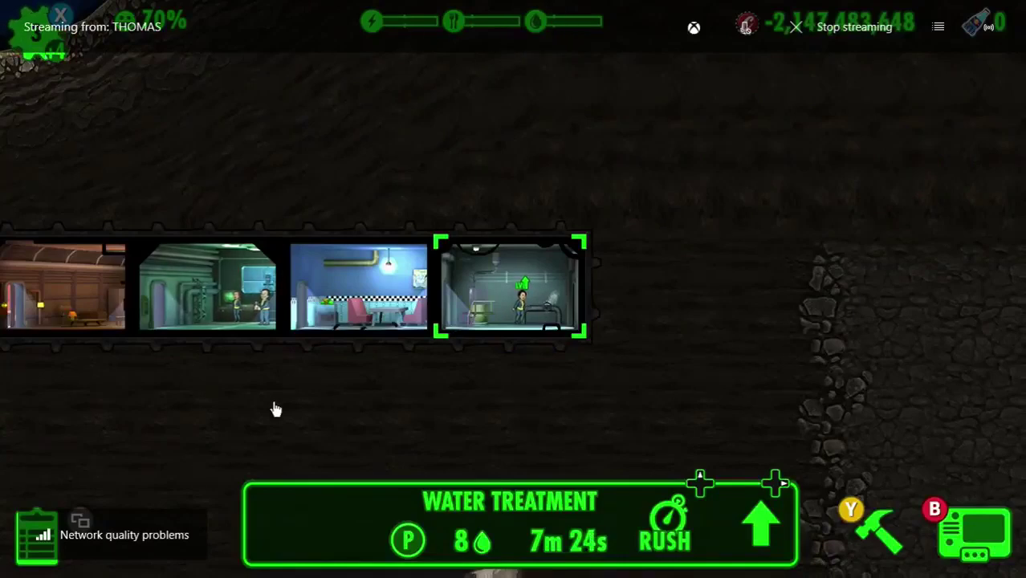
Assign the level-50 dweller and a second dweller to the Water Treatment room.
{"action": "left_click", "coordinate": [44, 549]}
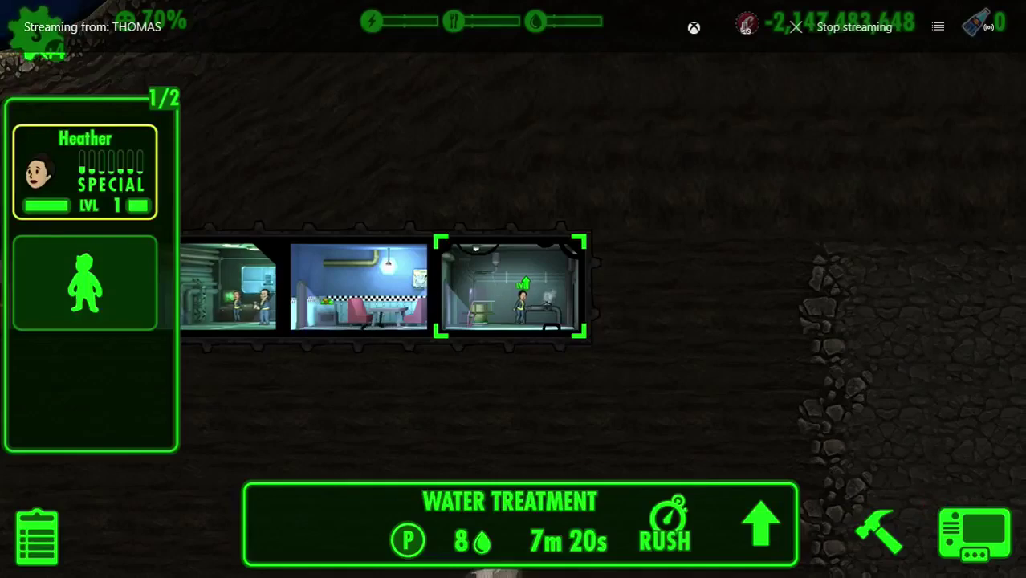
{"action": "left_click", "coordinate": [44, 549]}
{"action": "left_click", "coordinate": [495, 282]}
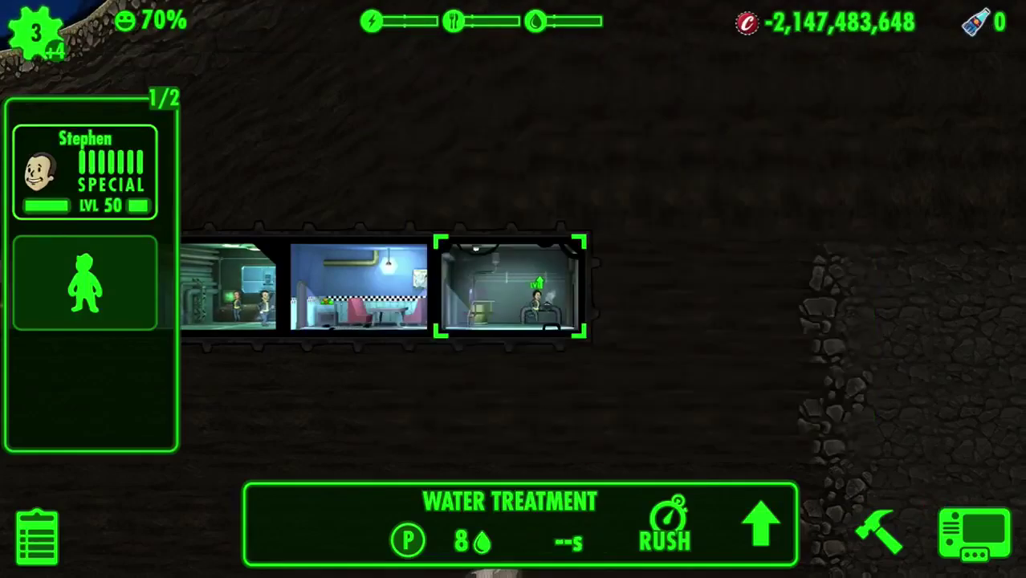
{"action": "left_click", "coordinate": [85, 283]}
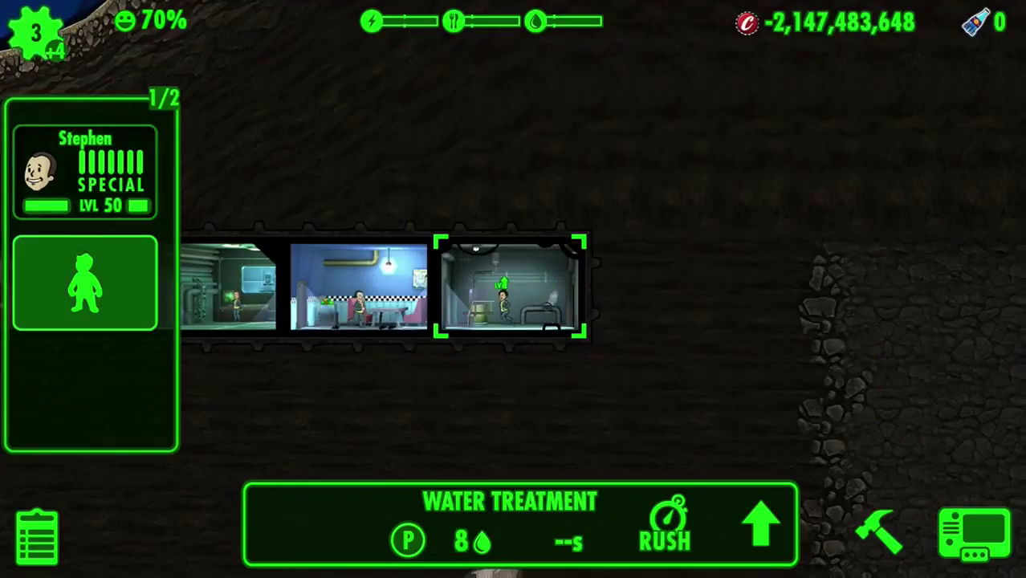
{"action": "key", "text": "Return"}
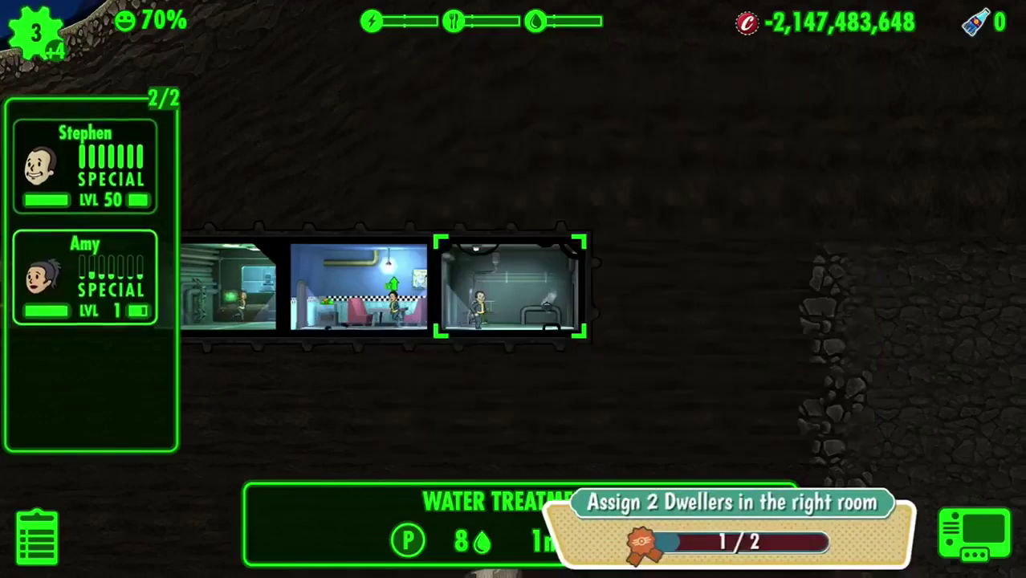
Open Objectives, dismiss the Nuka-Cola Quantum tip, and skip the top objective.
{"action": "key", "text": "o"}
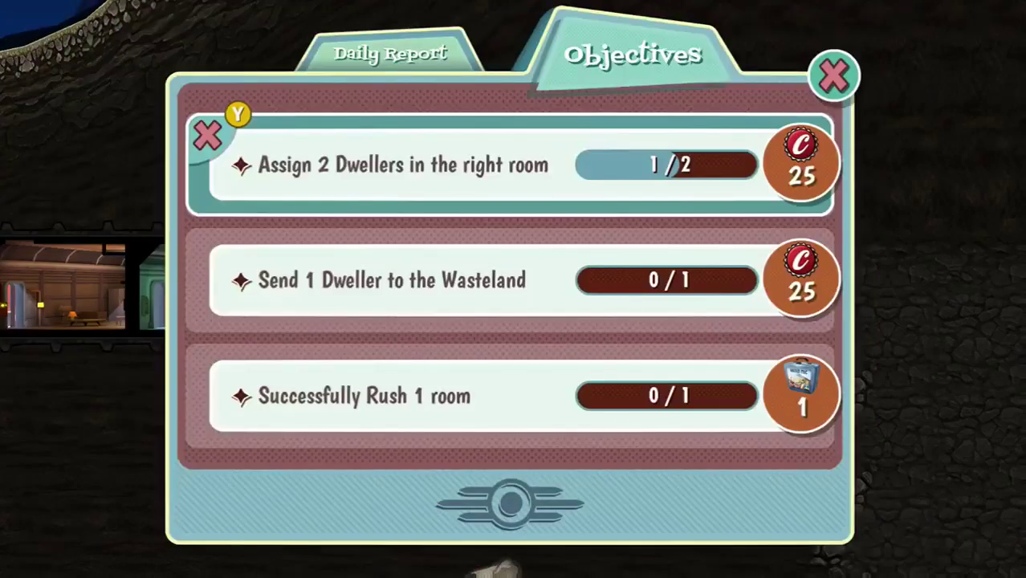
{"action": "key", "text": "Down"}
{"action": "key", "text": "Up"}
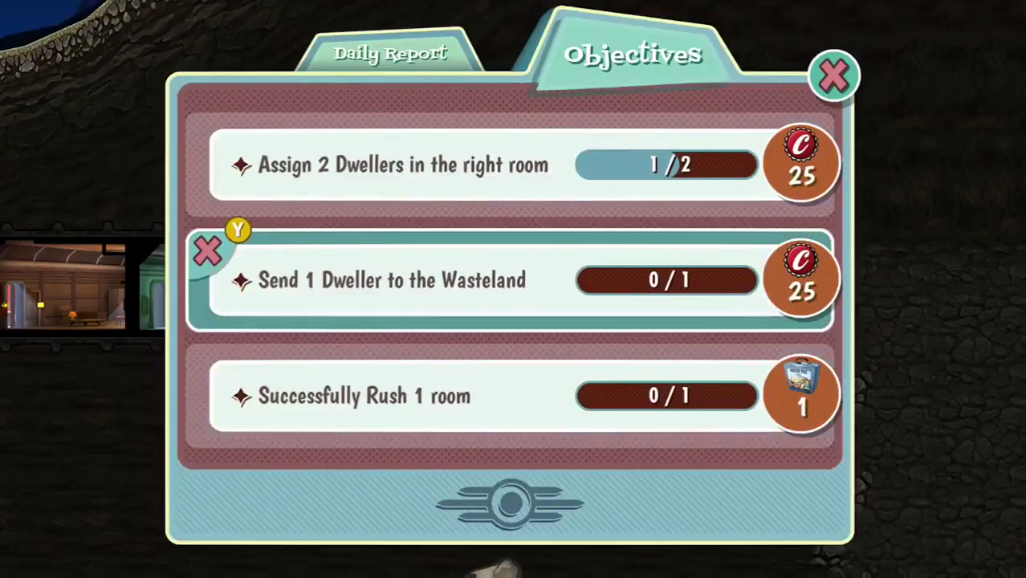
{"action": "key", "text": "y"}
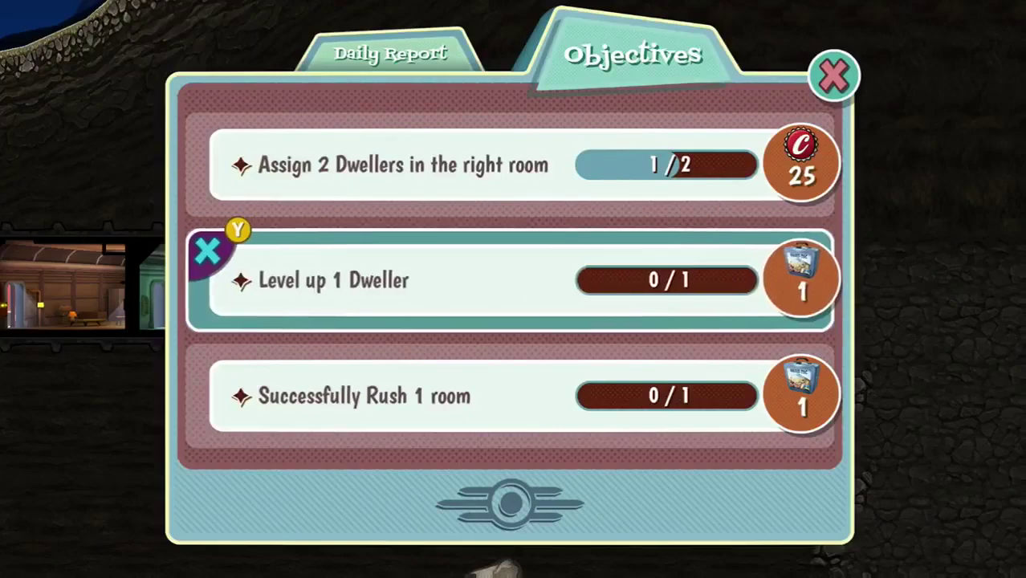
{"action": "key", "text": "y"}
{"action": "key", "text": "Return"}
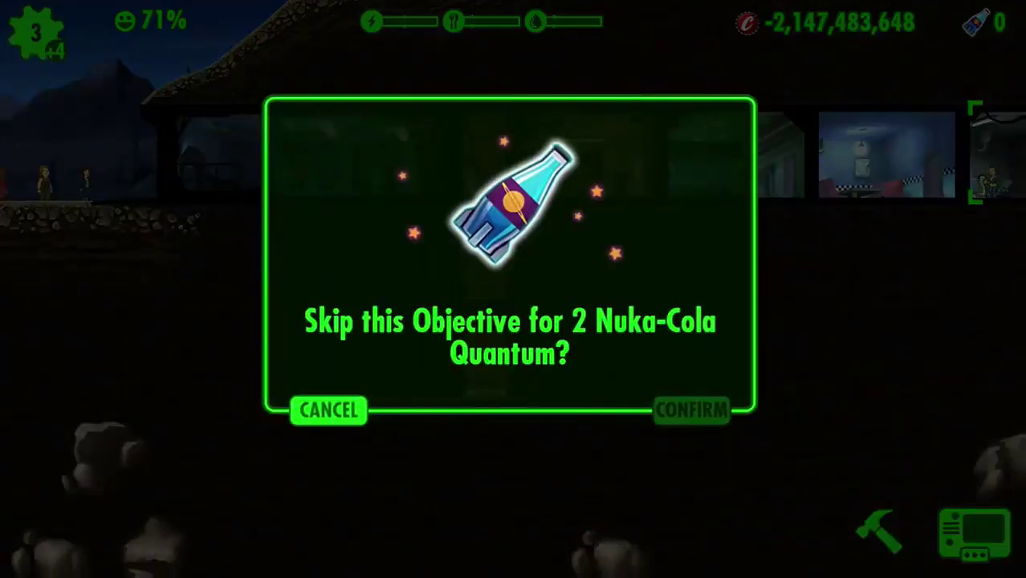
{"action": "key", "text": "Right"}
{"action": "key", "text": "Return"}
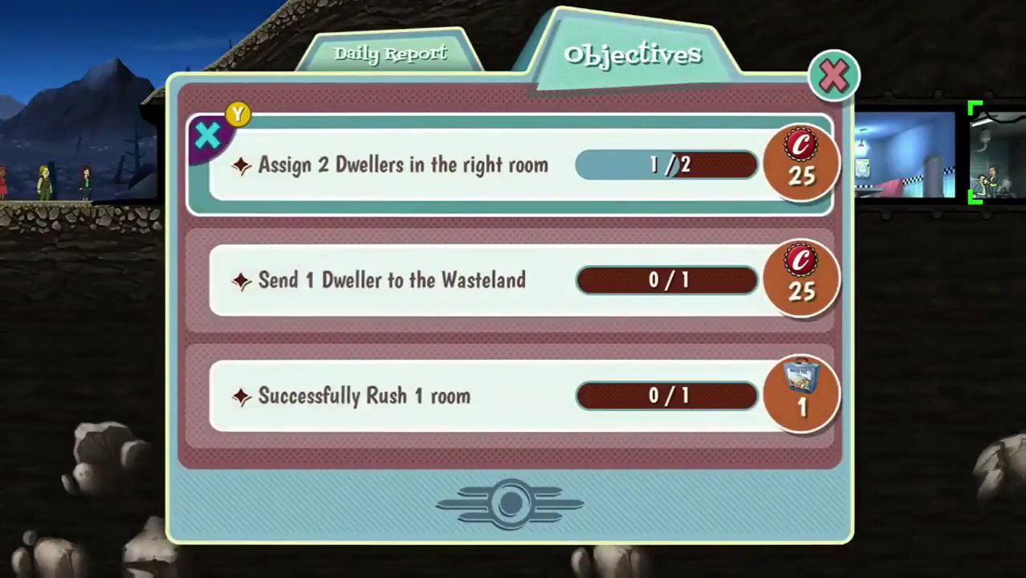
Skip the Send 1 Dweller to the Wasteland objective, then back out of skipping Collect 50 Food.
{"action": "key", "text": "Down"}
{"action": "key", "text": "y"}
{"action": "key", "text": "Right"}
{"action": "key", "text": "Return"}
{"action": "key", "text": "Down"}
{"action": "key", "text": "y"}
{"action": "key", "text": "Right"}
{"action": "key", "text": "Return"}
Skip the top objective again to bring in Collect 50 Water, declining the 12 Nuka-Cola Quantum skip.
{"action": "key", "text": "Down"}
{"action": "key", "text": "Up"}
{"action": "key", "text": "y"}
{"action": "key", "text": "Right"}
{"action": "key", "text": "Return"}
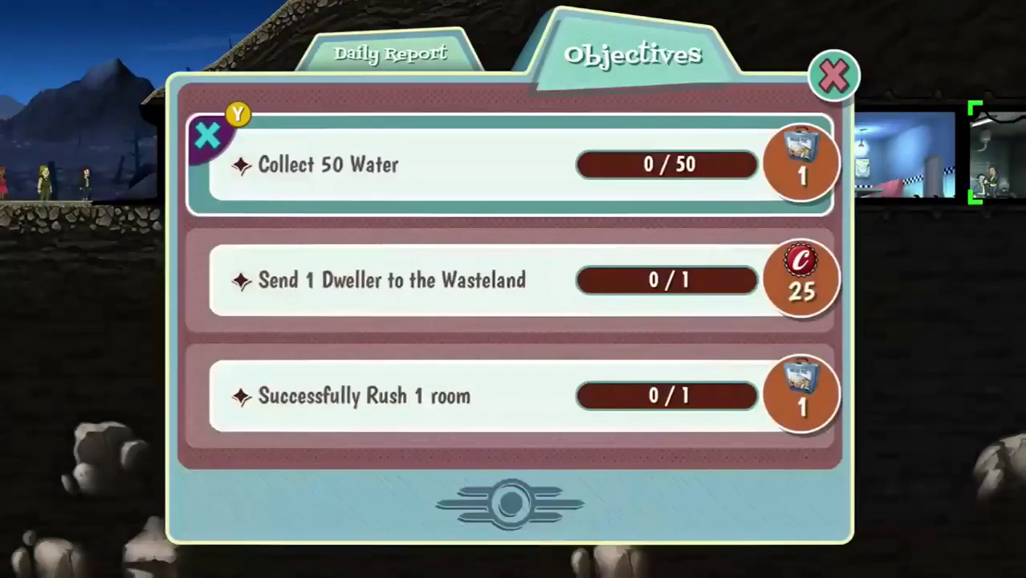
{"action": "key", "text": "y"}
{"action": "key", "text": "Return"}
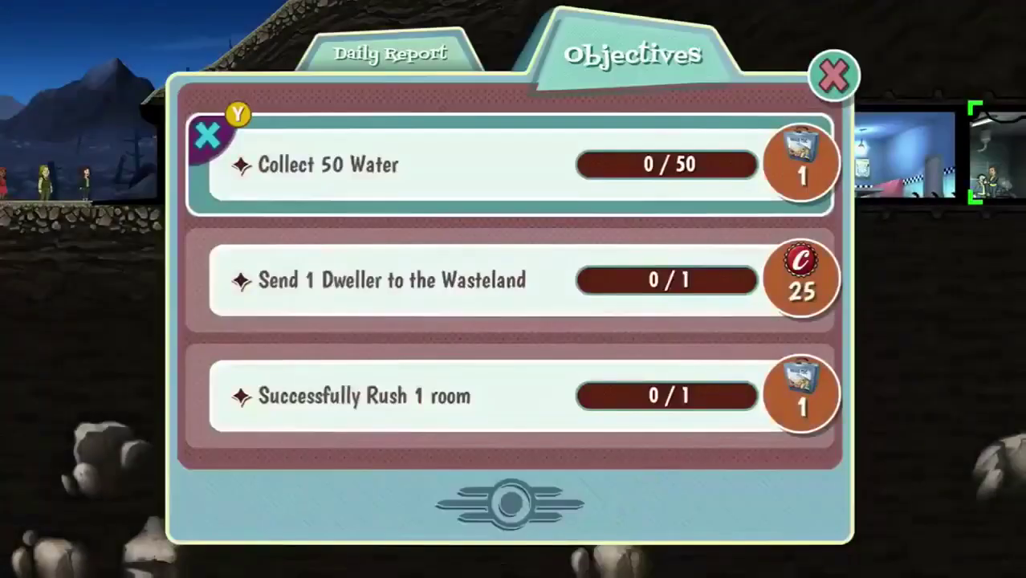
Skip the Wasteland objective, replacing it with Assign 2 Dwellers, and return to the vault.
{"action": "key", "text": "Down"}
{"action": "key", "text": "y"}
{"action": "key", "text": "Right"}
{"action": "key", "text": "Return"}
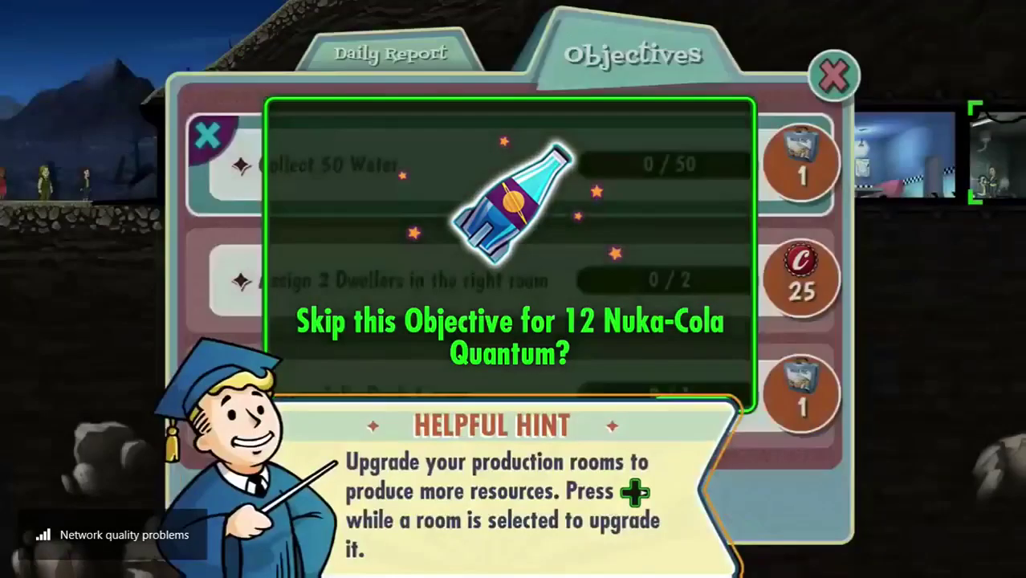
{"action": "key", "text": "Escape"}
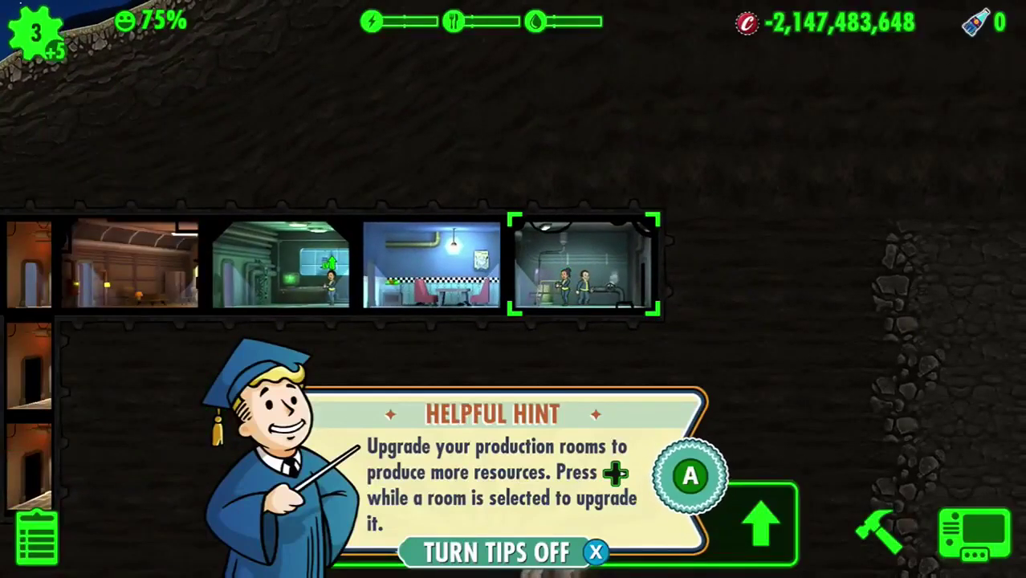
Dismiss the upgrade hint and close the Shop to return to the vault.
{"action": "key", "text": "Return"}
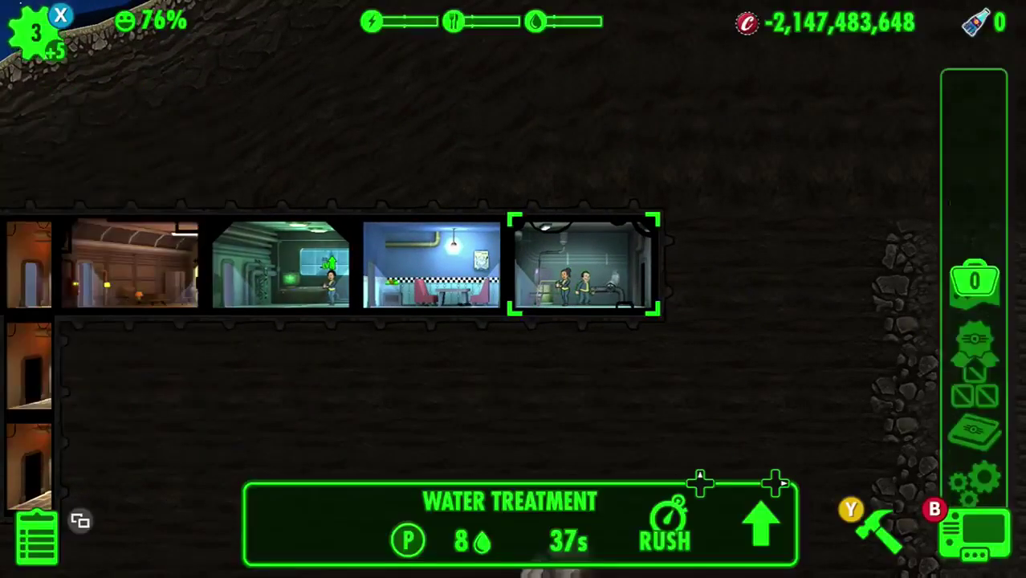
{"action": "key", "text": "Return"}
{"action": "key", "text": "Return"}
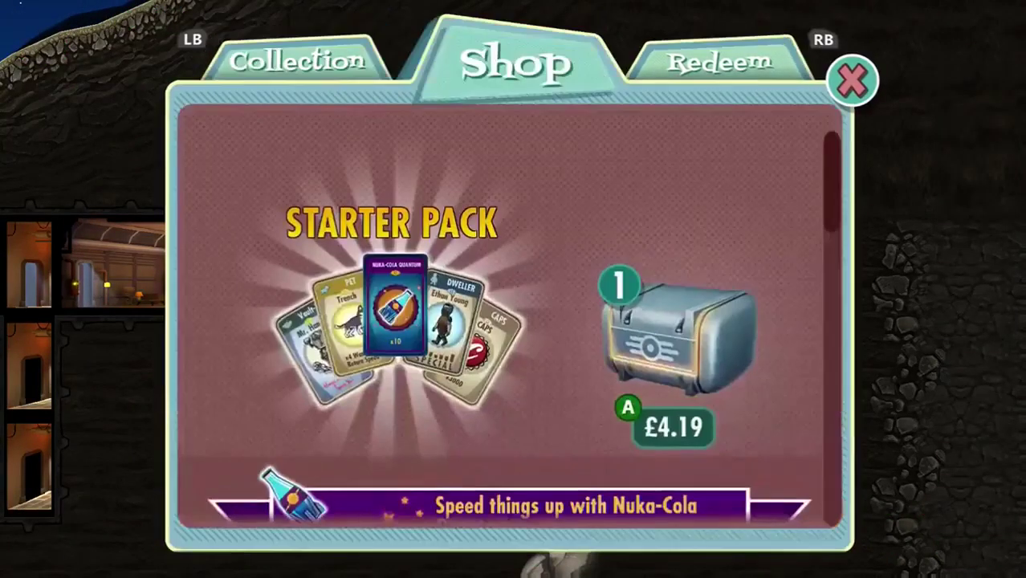
{"action": "key", "text": "Escape"}
Build a Theme Workshop in the empty slot below the top row and dismiss the Themes intro.
{"action": "key", "text": "Tab"}
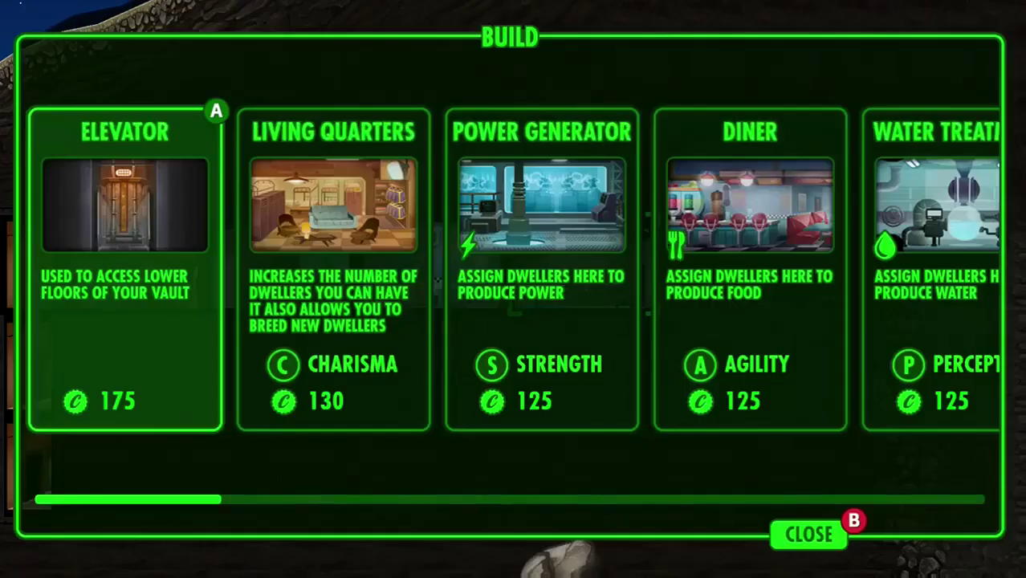
{"action": "key", "text": "Right"}
{"action": "key", "text": "Right"}
{"action": "key", "text": "Right"}
{"action": "key", "text": "Right"}
{"action": "key", "text": "Right"}
{"action": "key", "text": "Right"}
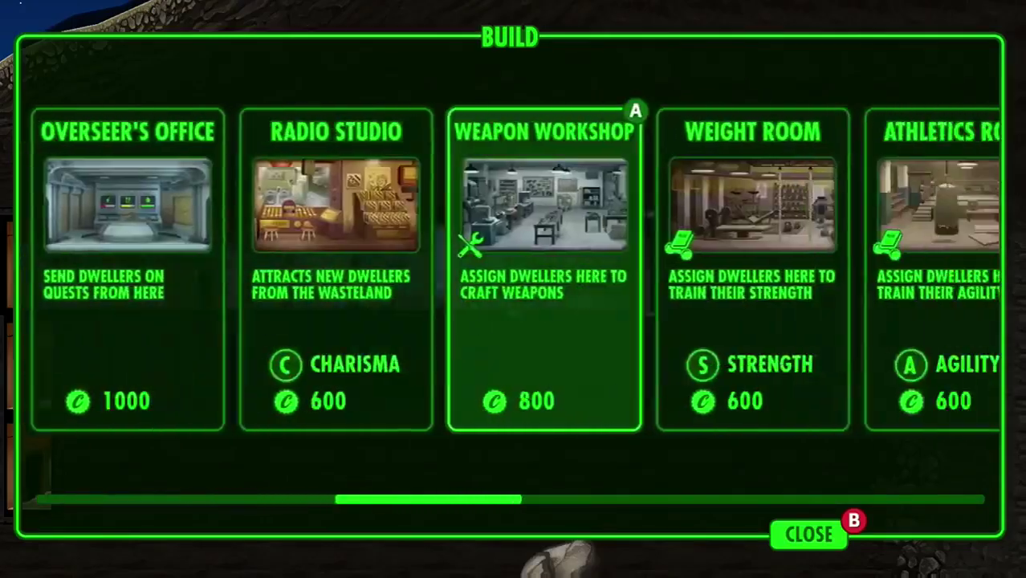
{"action": "key", "text": "Right"}
{"action": "key", "text": "Right"}
{"action": "key", "text": "Right"}
{"action": "key", "text": "Right"}
{"action": "key", "text": "Left"}
{"action": "key", "text": "Return"}
{"action": "key", "text": "Return"}
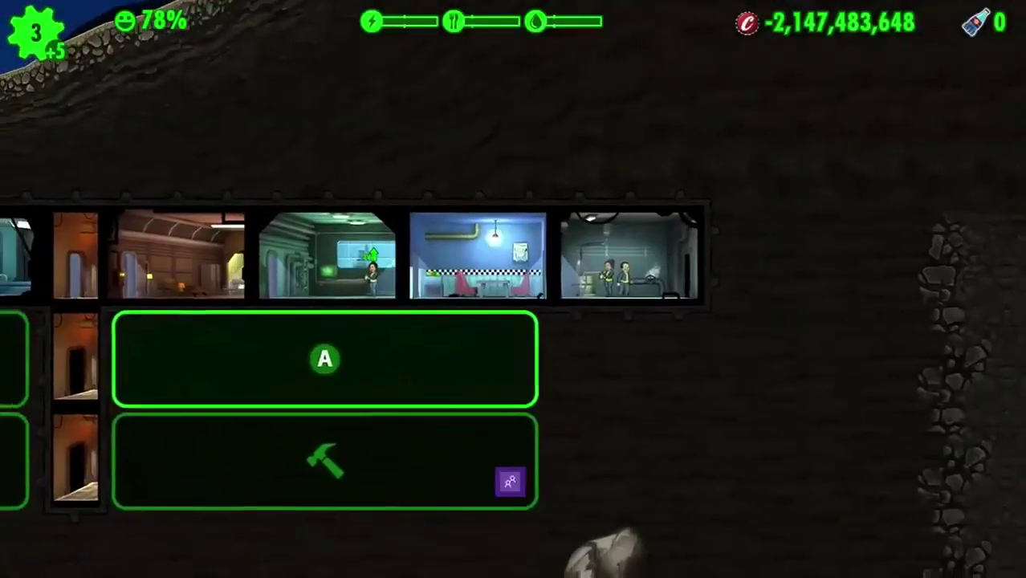
{"action": "key", "text": "Up"}
{"action": "key", "text": "Return"}
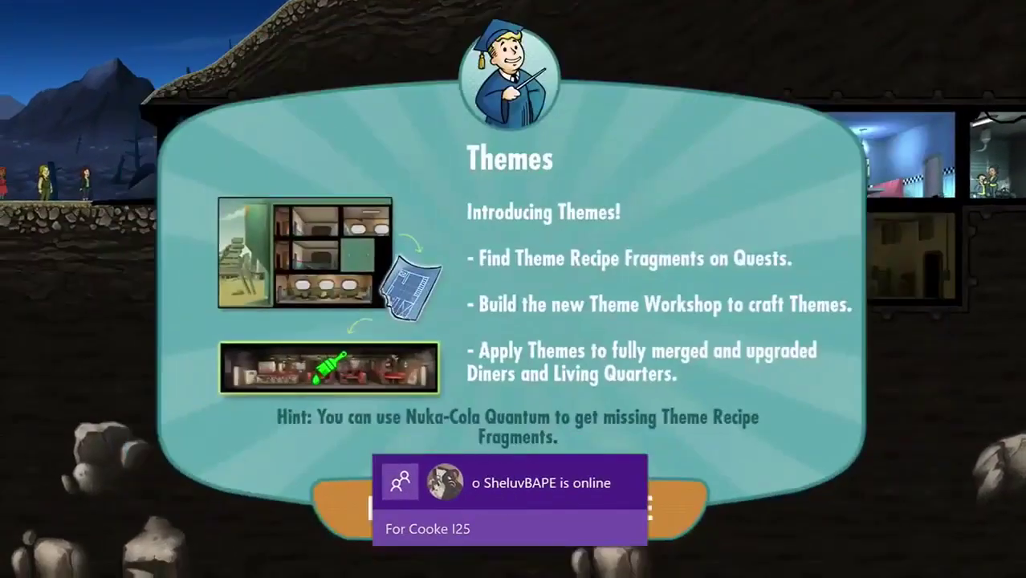
{"action": "key", "text": "Return"}
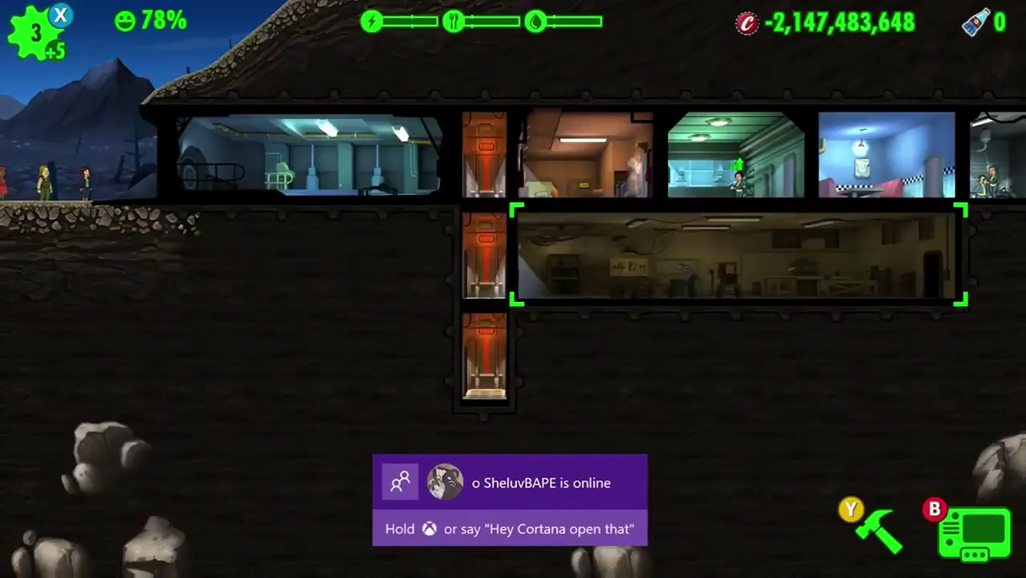
Inspect the new Theme Workshop's details, then close them without destroying it.
{"action": "key", "text": "Up"}
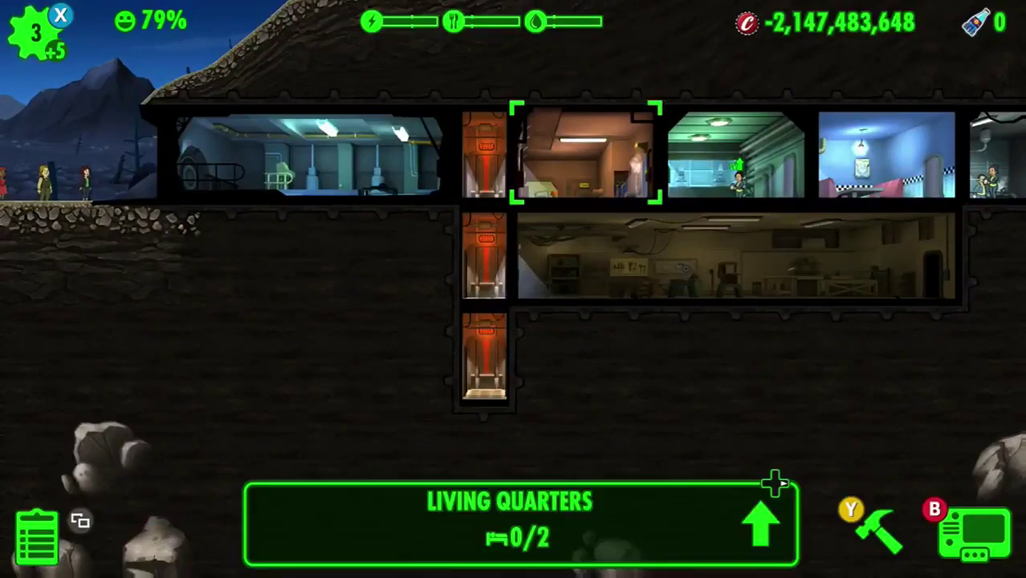
{"action": "key", "text": "Down"}
{"action": "key", "text": "Return"}
{"action": "key", "text": "Up"}
{"action": "key", "text": "Down"}
{"action": "key", "text": "Up"}
{"action": "key", "text": "Escape"}
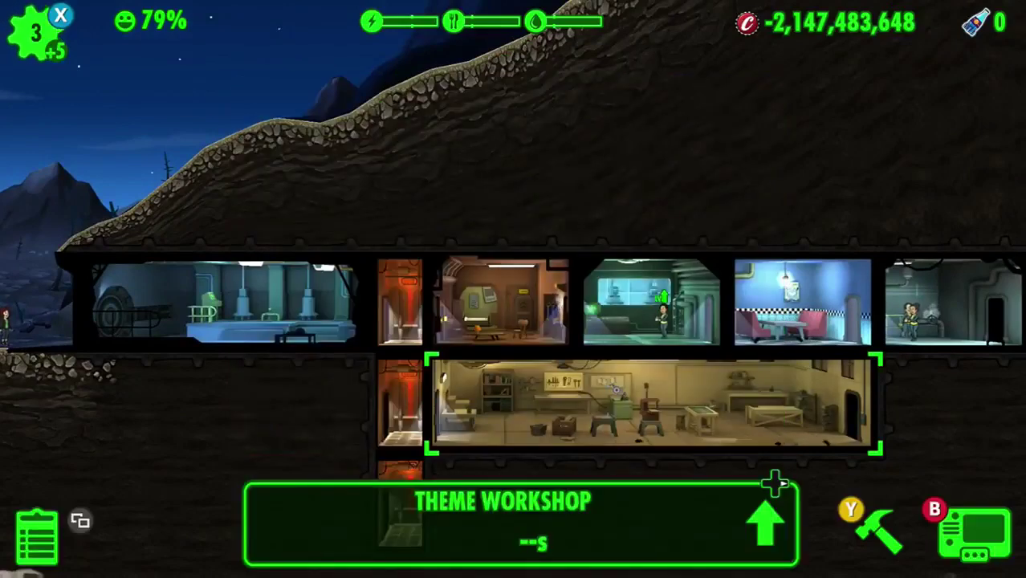
Upgrade the living quarters twice, through Residence to Barracks for 12 dwellers.
{"action": "key", "text": "Up"}
{"action": "key", "text": "Return"}
{"action": "key", "text": "Down"}
{"action": "key", "text": "Up"}
{"action": "key", "text": "Return"}
{"action": "key", "text": "Return"}
{"action": "key", "text": "Return"}
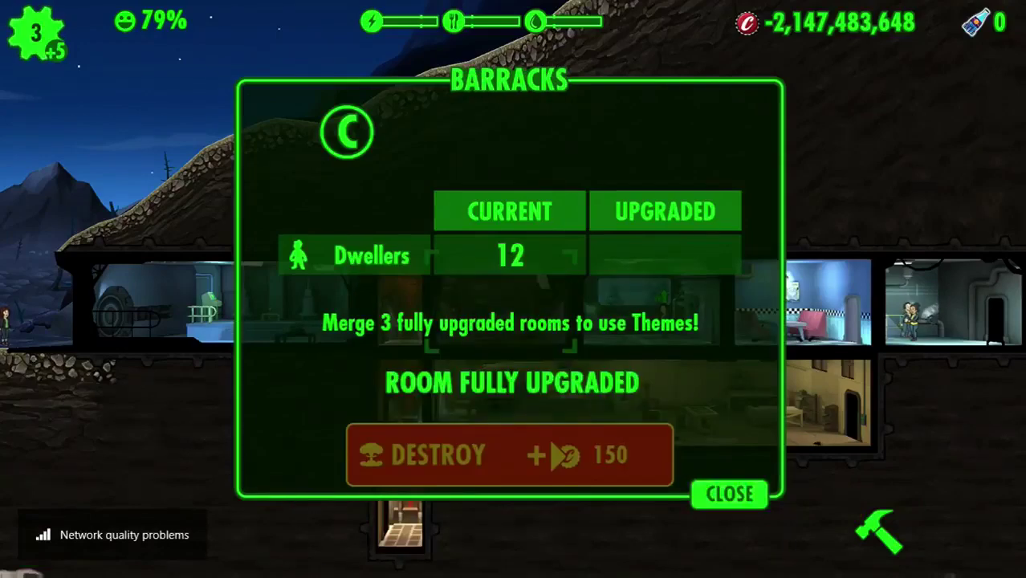
{"action": "key", "text": "Return"}
{"action": "key", "text": "Escape"}
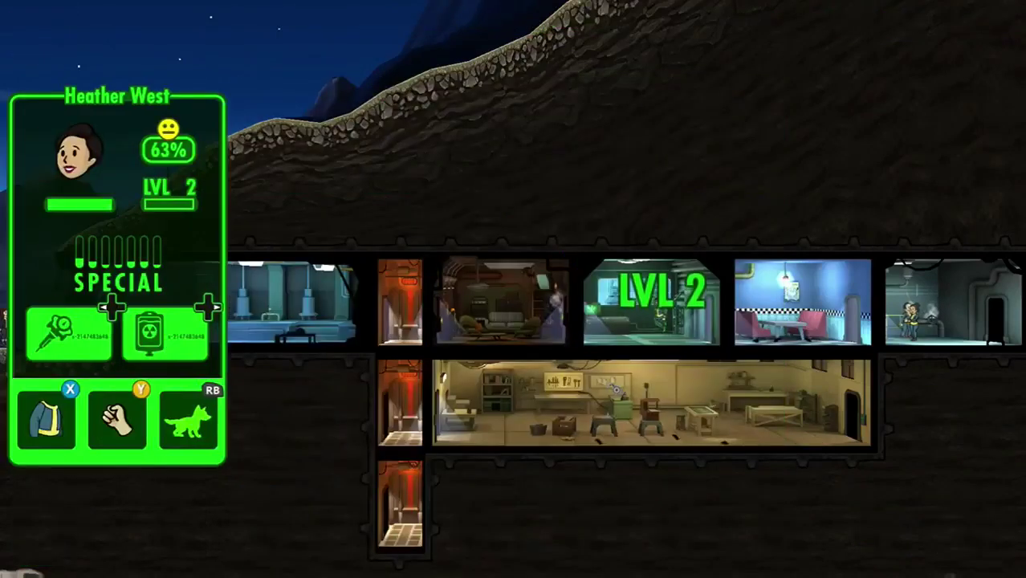
Browse the diner, Water Treatment, power generator and elevator, checking the build list and side menu.
{"action": "key", "text": "Up"}
{"action": "key", "text": "Right"}
{"action": "key", "text": "Right"}
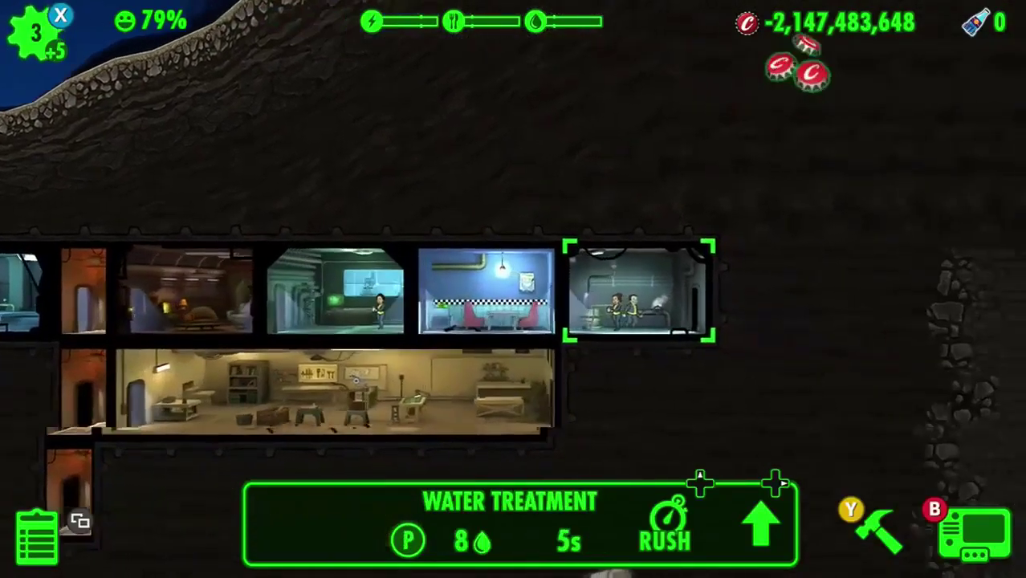
{"action": "key", "text": "y"}
{"action": "key", "text": "Escape"}
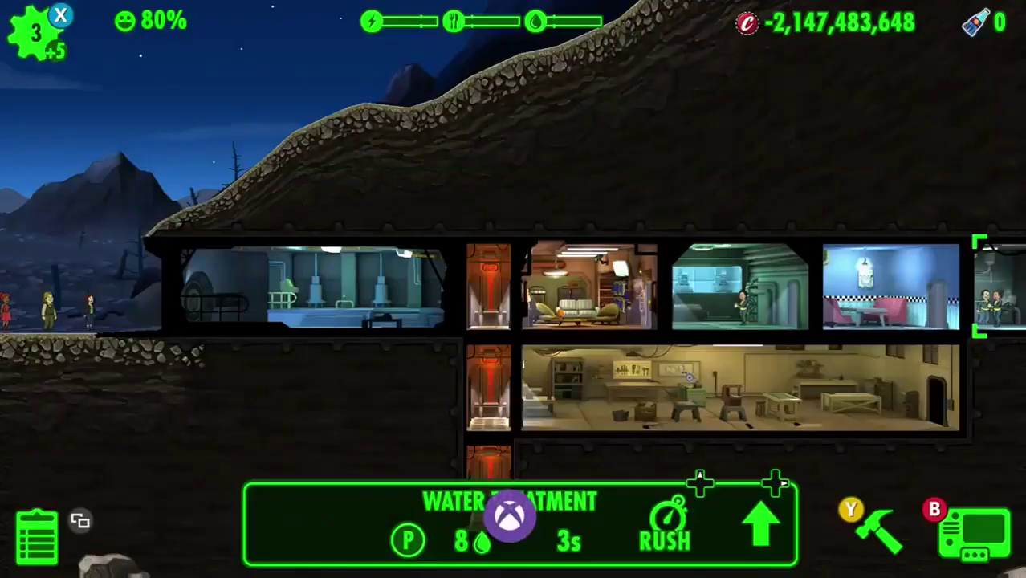
{"action": "key", "text": "Left"}
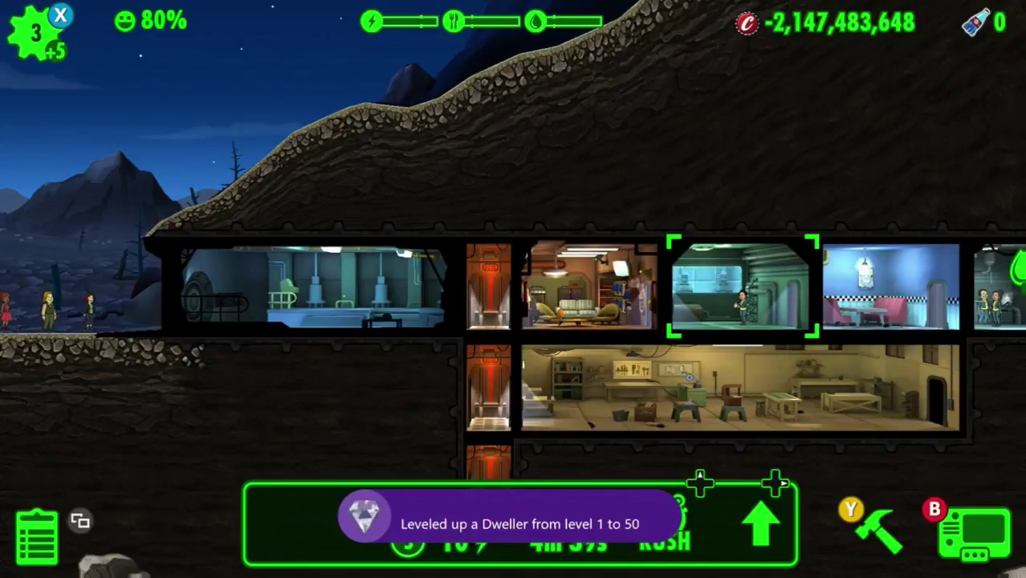
{"action": "key", "text": "Left"}
{"action": "key", "text": "Left"}
{"action": "key", "text": "Down"}
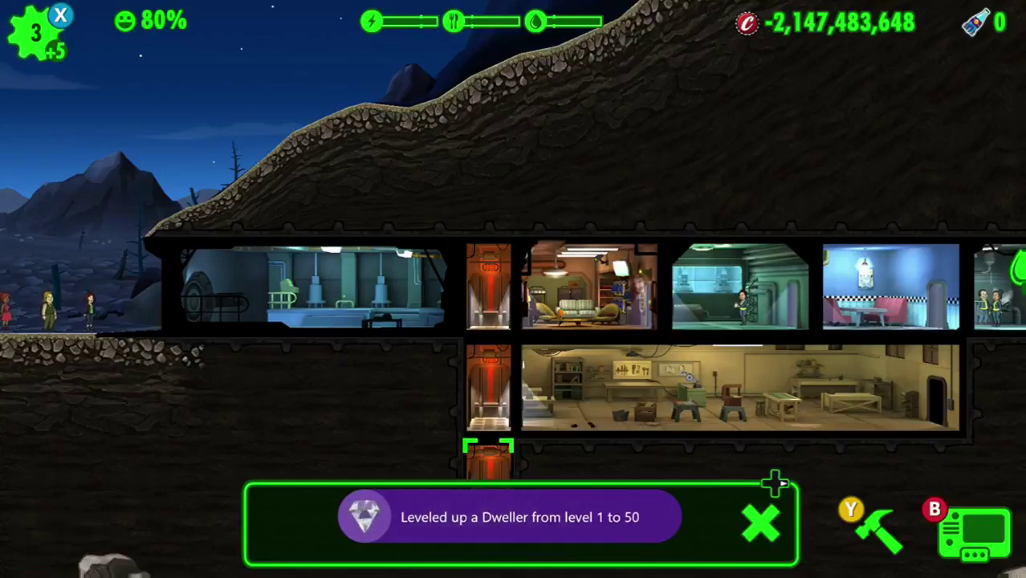
{"action": "key", "text": "b"}
{"action": "key", "text": "Escape"}
{"action": "key", "text": "y"}
{"action": "key", "text": "Escape"}
Look through the game Settings, such as camera zoom speed, from the Pip-Boy menu.
{"action": "key", "text": "b"}
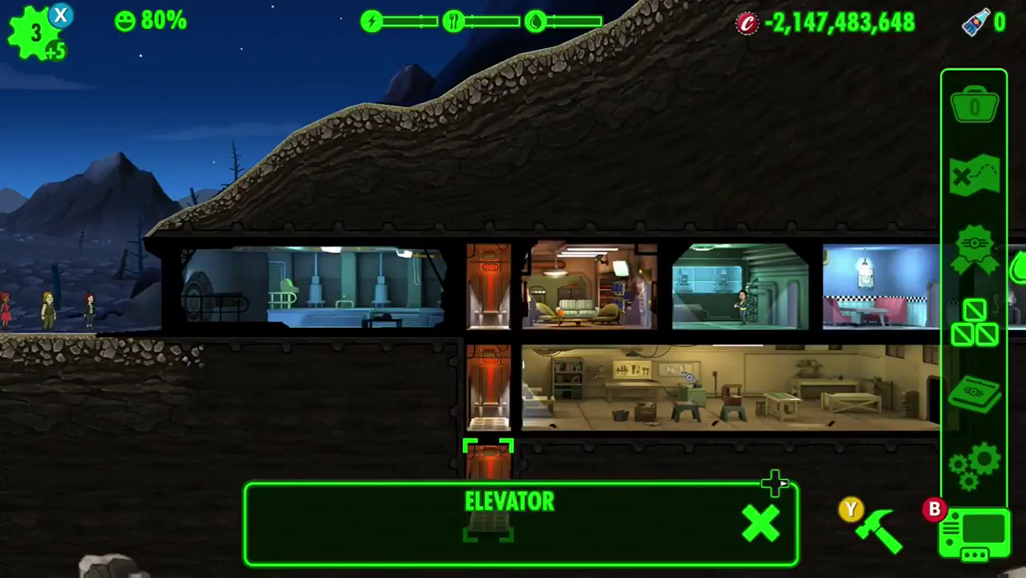
{"action": "key", "text": "Down"}
{"action": "key", "text": "Return"}
{"action": "key", "text": "Down"}
{"action": "key", "text": "Down"}
Open the weapons and outfits Storage from the Pip-Boy menu, showing 0/10 space.
{"action": "key", "text": "Down"}
{"action": "key", "text": "Down"}
{"action": "key", "text": "Up"}
{"action": "key", "text": "Up"}
{"action": "key", "text": "Escape"}
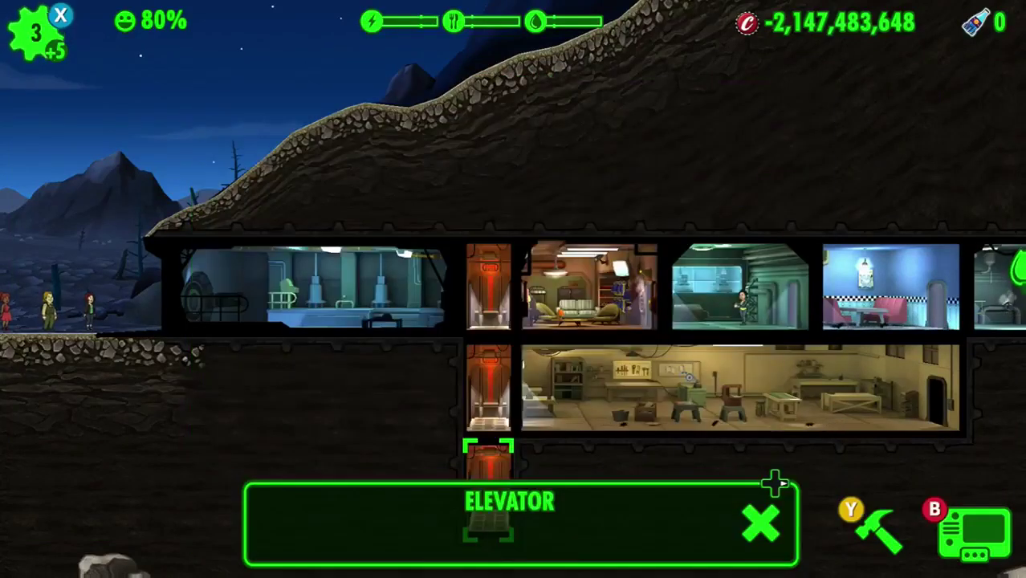
{"action": "key", "text": "b"}
{"action": "key", "text": "Down"}
{"action": "key", "text": "Down"}
{"action": "key", "text": "Down"}
{"action": "key", "text": "Return"}
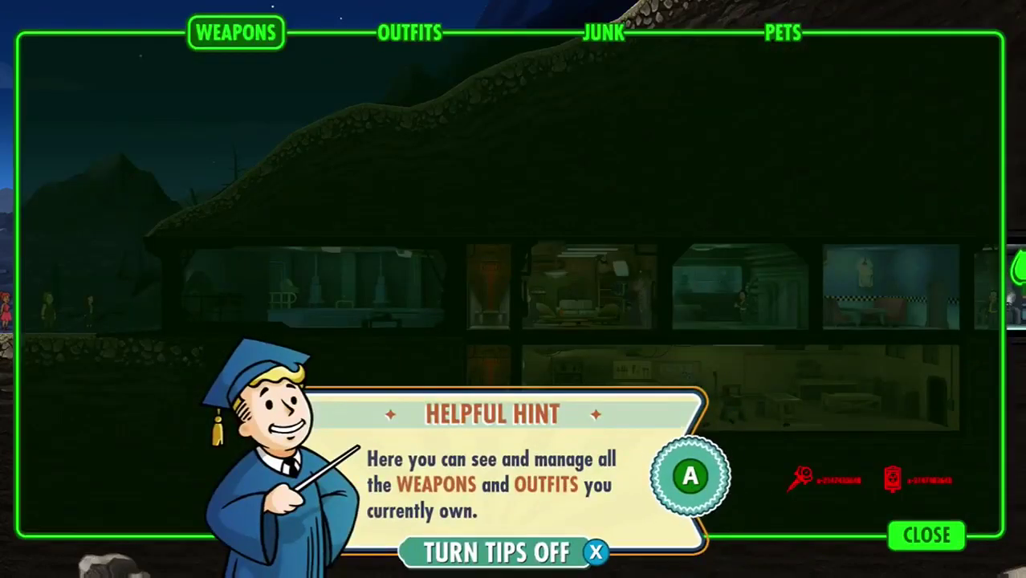
{"action": "mouse_move", "coordinate": [401, 570]}
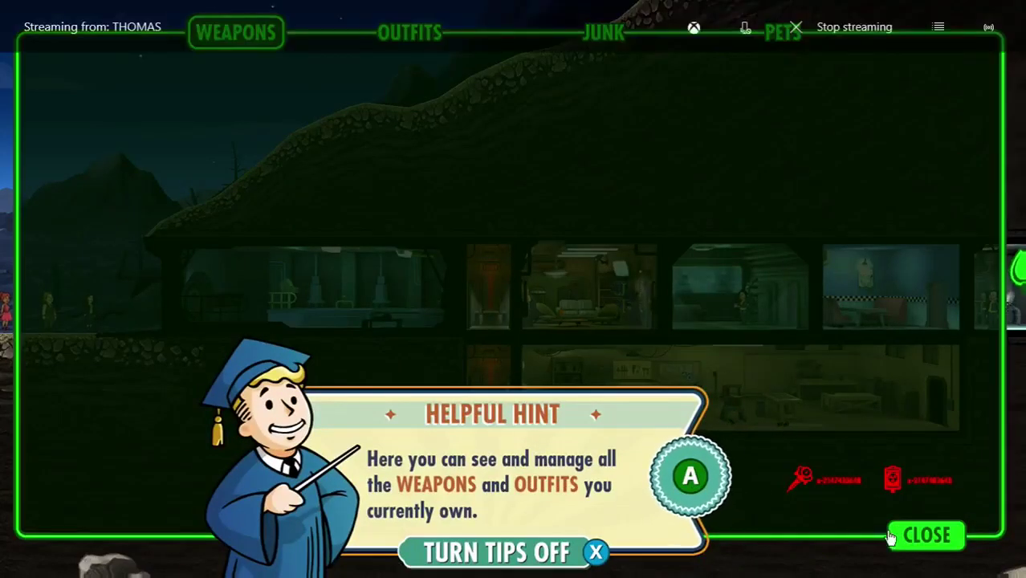